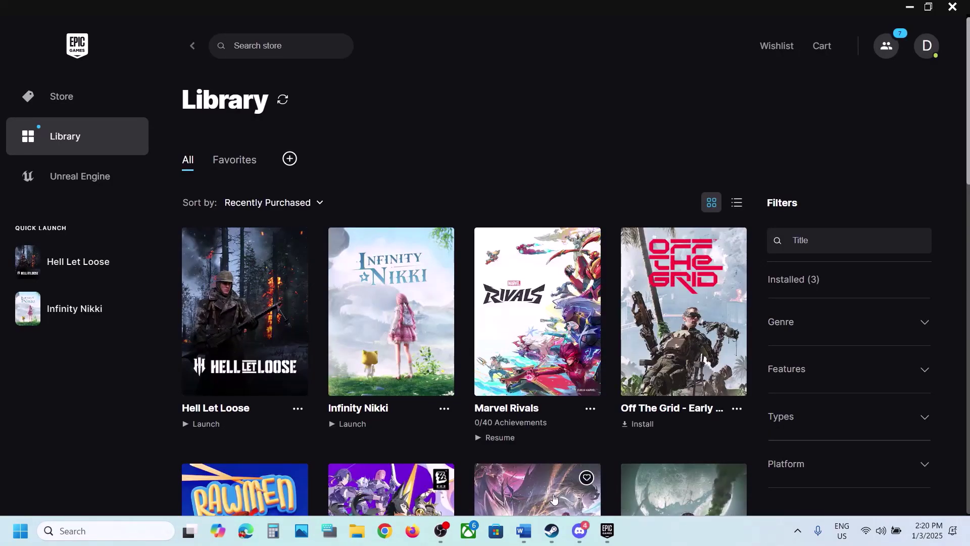
- Exit Steam from its main menu after checking the notes and Epic library
click(524, 530)
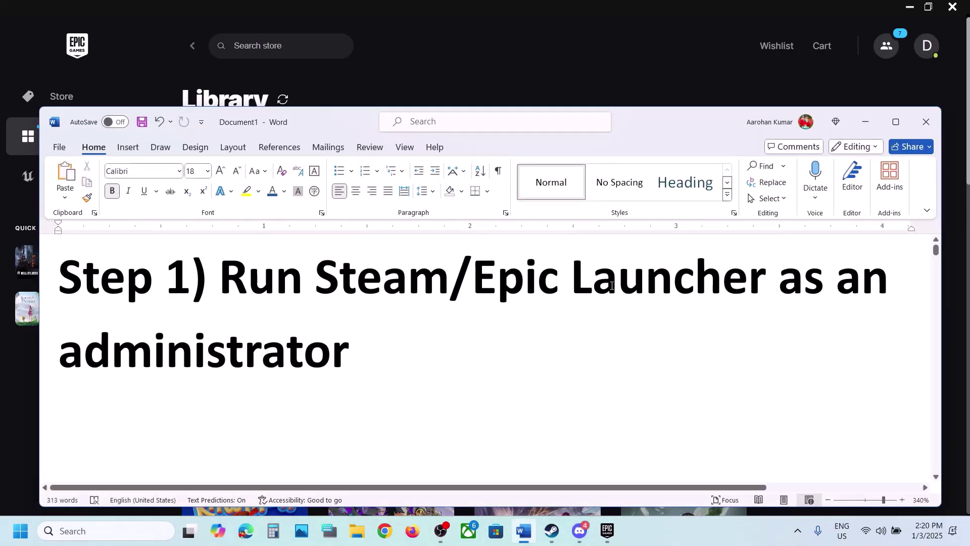
click(613, 50)
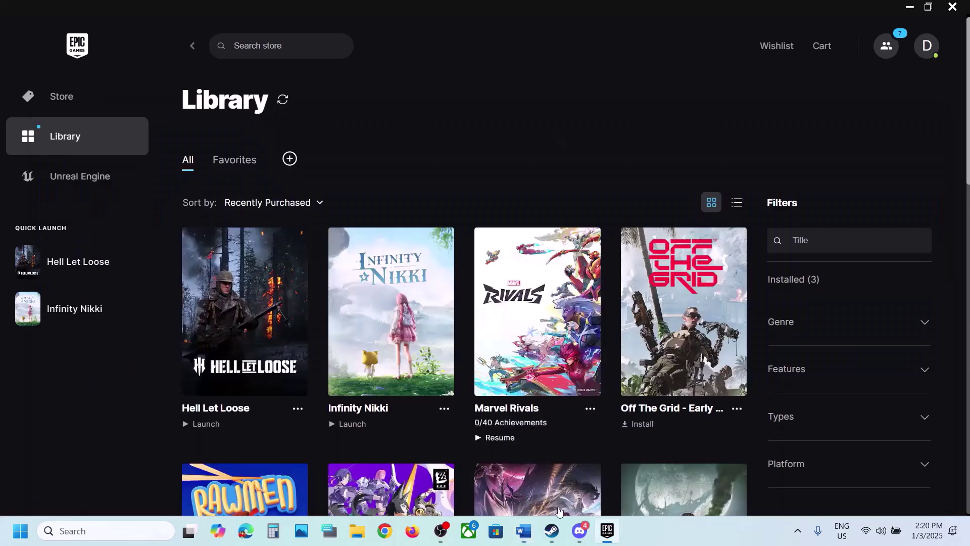
click(552, 530)
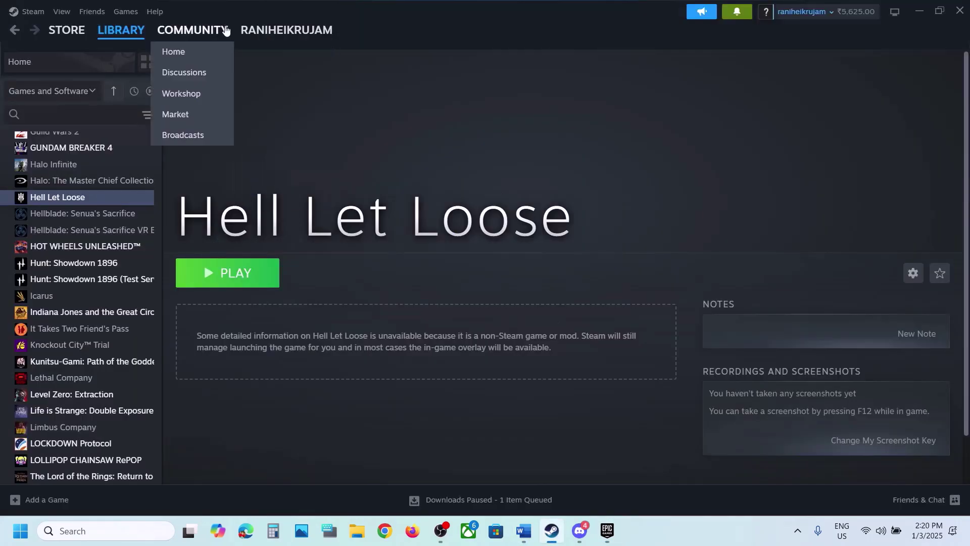
click(29, 10)
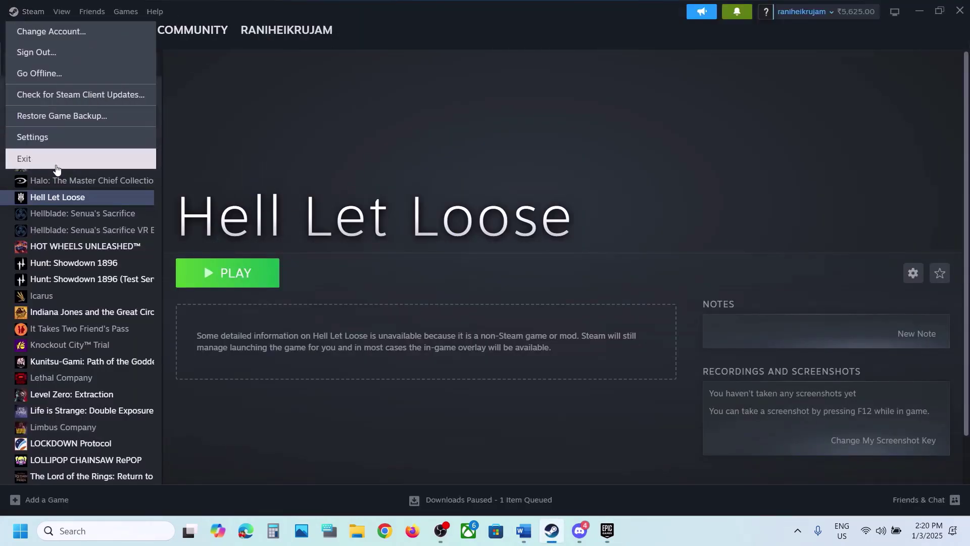
click(439, 145)
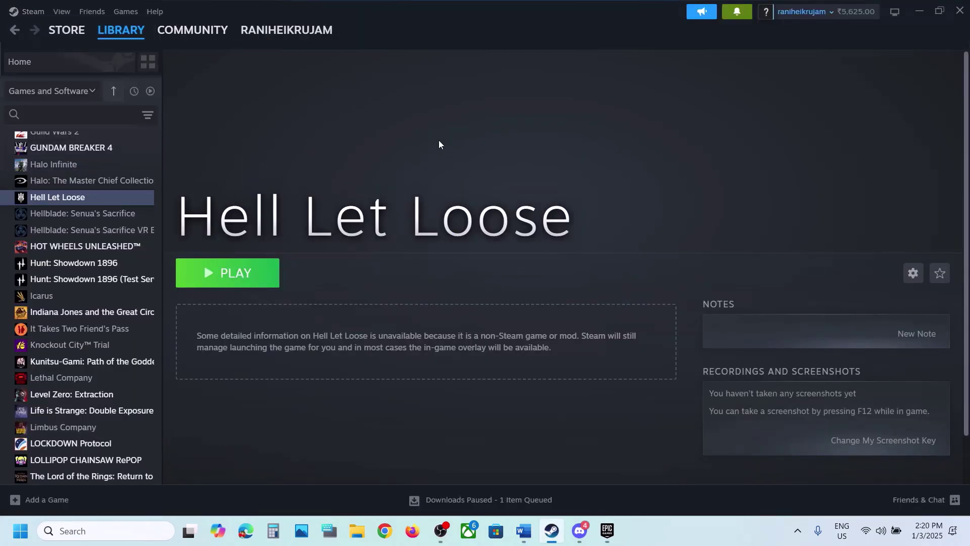
- Exit the Epic Games Launcher from its hidden tray icon
click(607, 531)
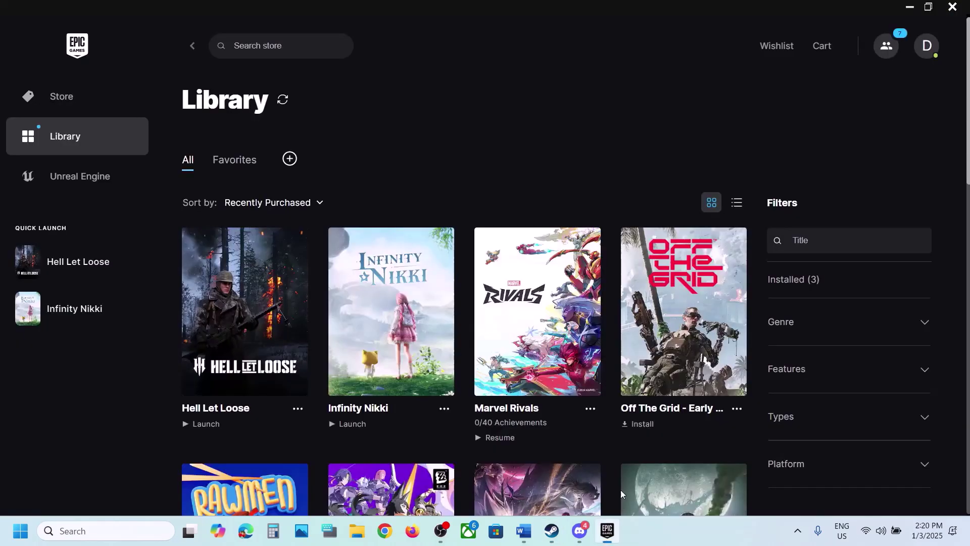
click(798, 531)
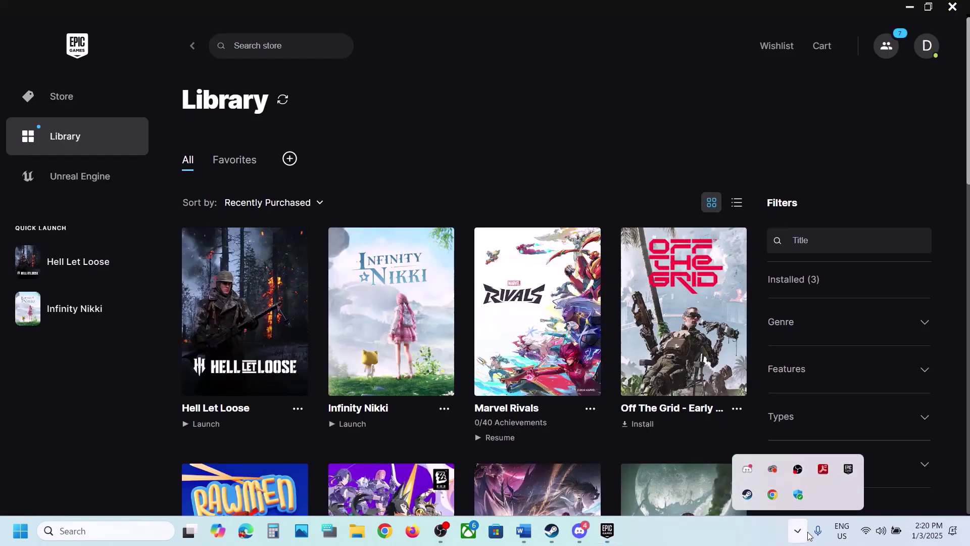
right_click(848, 469)
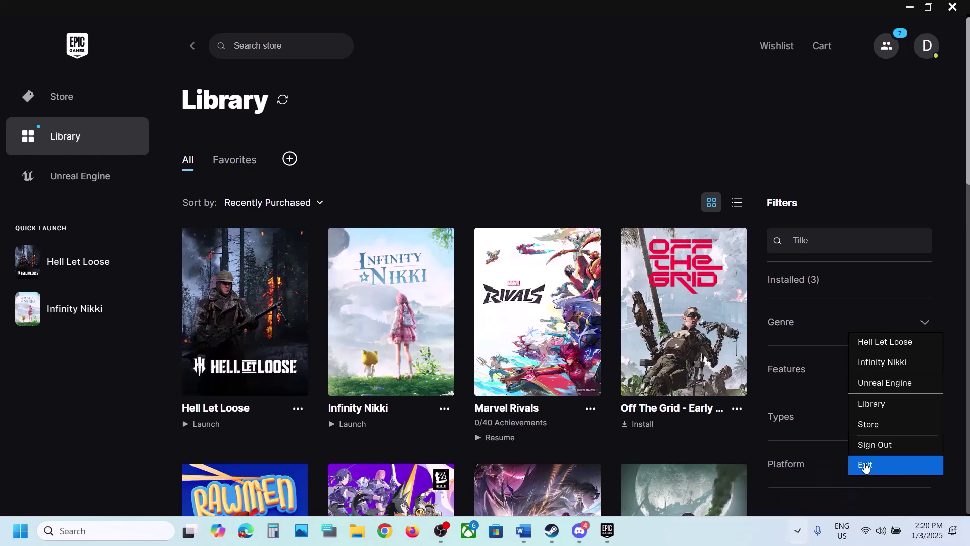
click(573, 75)
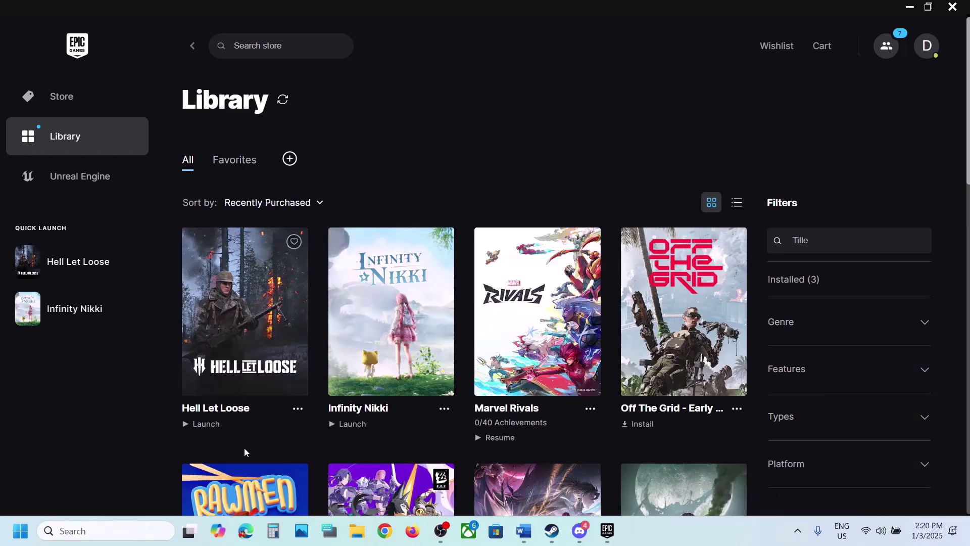
- Search 'steam' and relaunch Steam as administrator
click(101, 531)
text(steam)
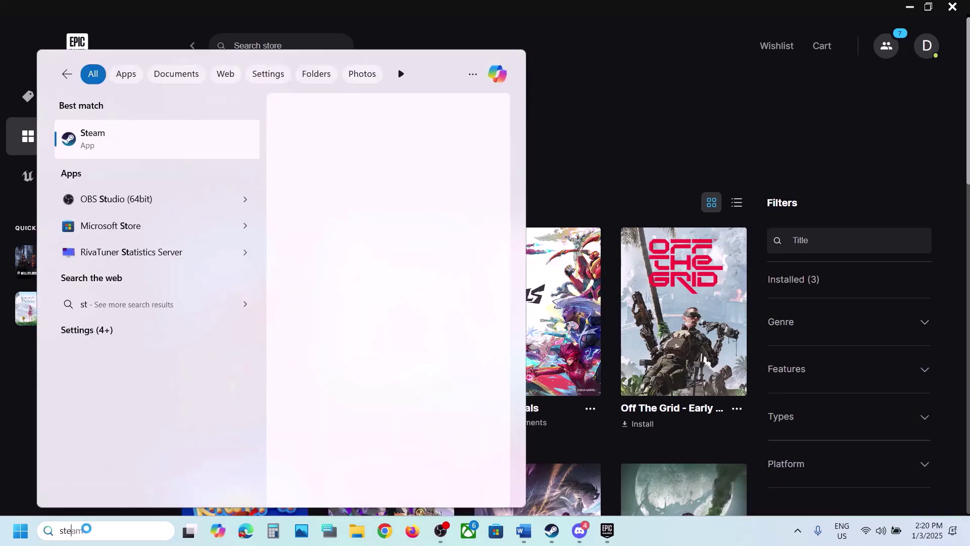
right_click(103, 143)
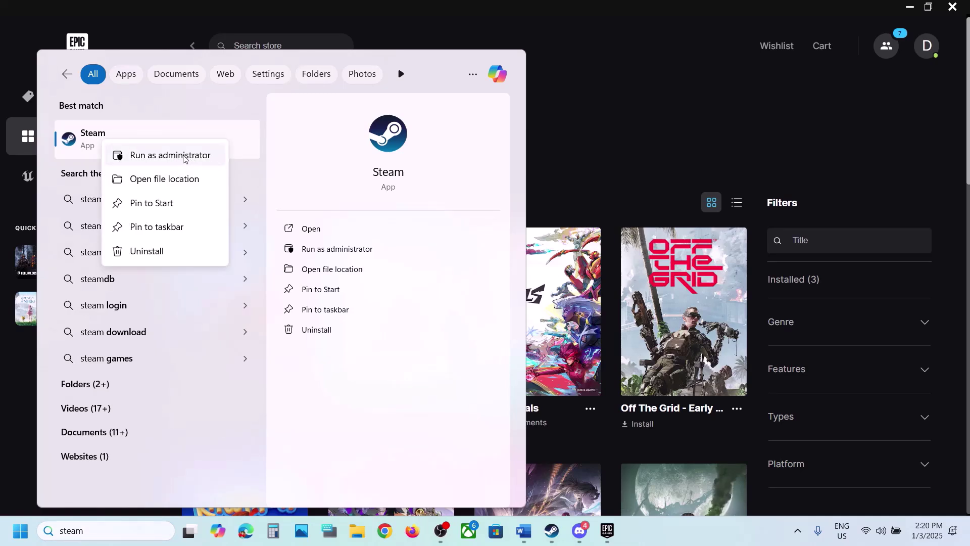
- Search 'epic' and run the Epic Games Launcher as administrator
click(96, 534)
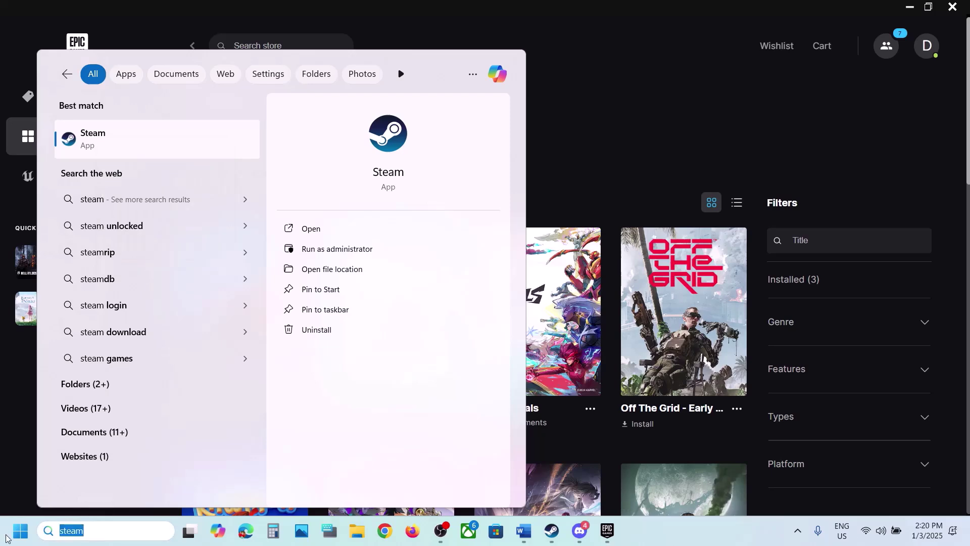
text(epic)
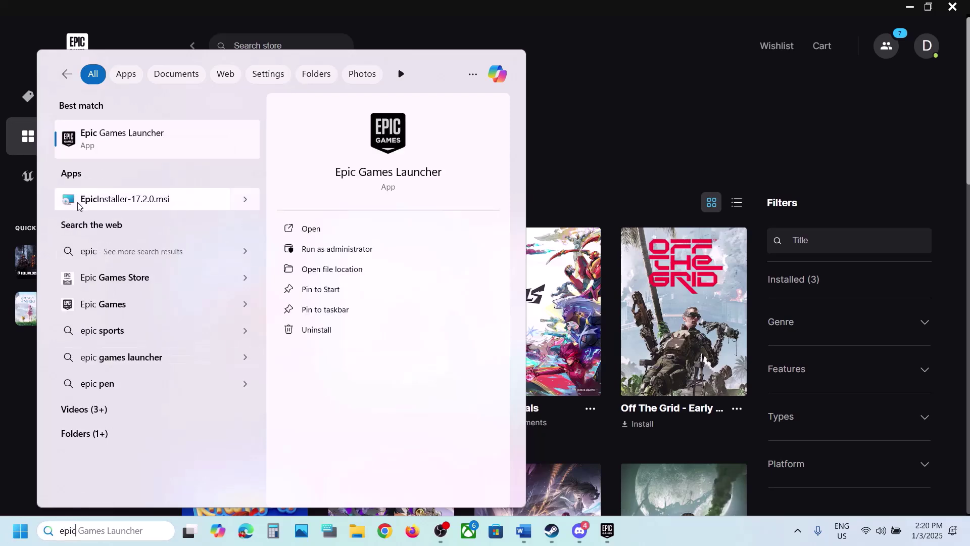
right_click(123, 144)
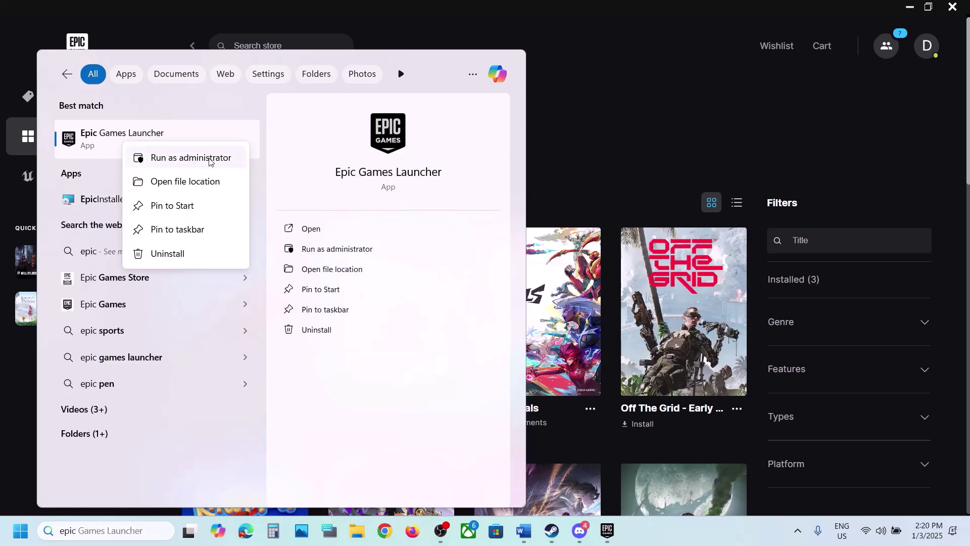
click(733, 107)
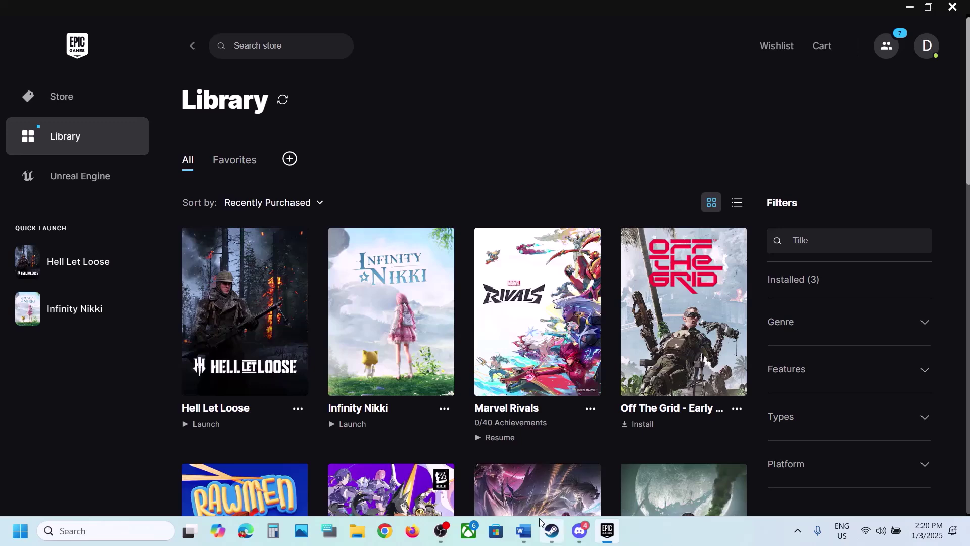
- Maximize the Word notes and select the NVIDIA and AMD driver links under Step 2
click(524, 530)
scroll(364, 362, down, 5)
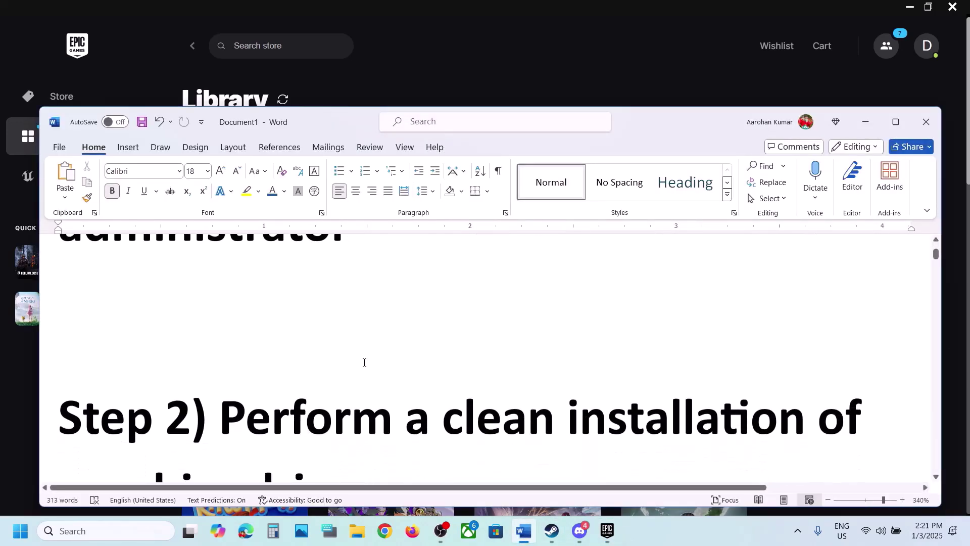
click(896, 122)
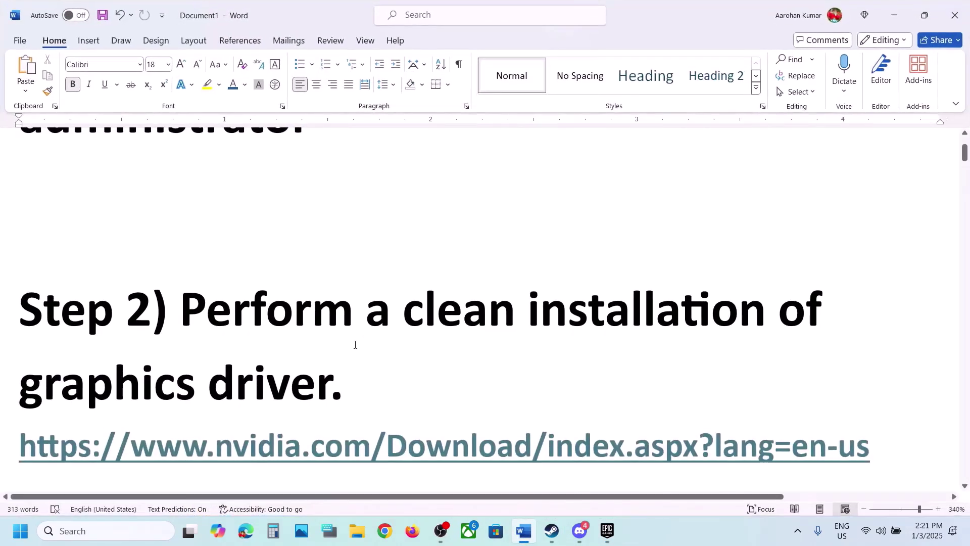
scroll(355, 344, down, 3)
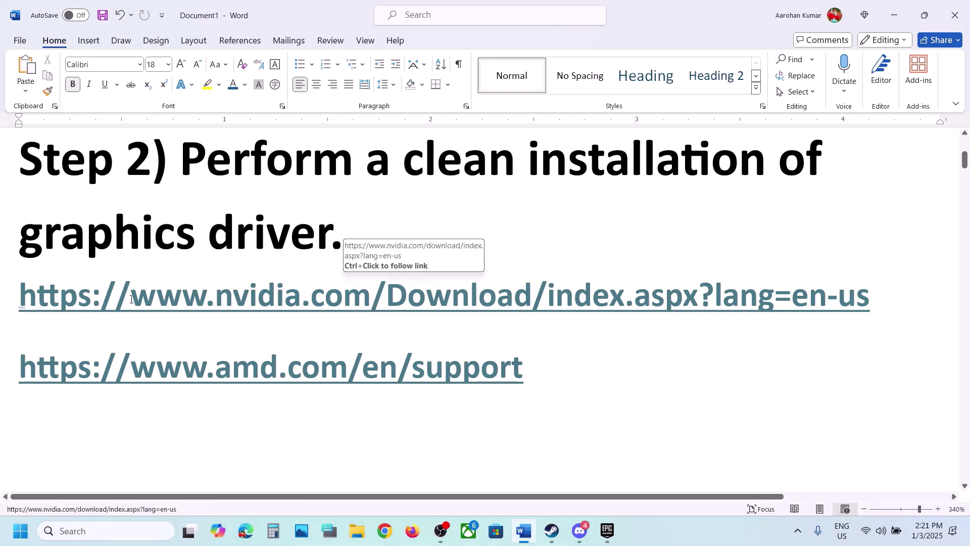
drag(131, 299, 556, 320)
drag(130, 374, 500, 376)
drag(260, 313, 451, 312)
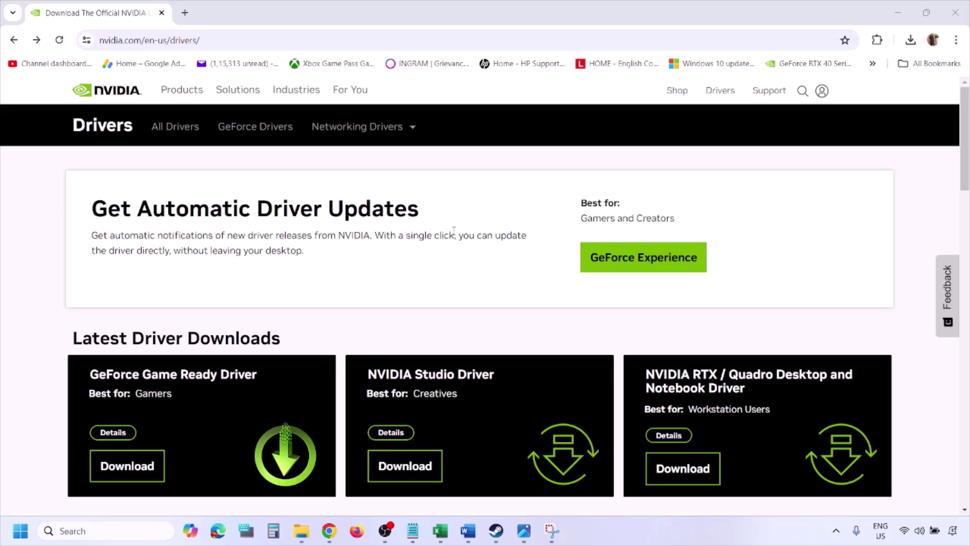
- Run NVIDIA's manual driver search for the RTX 3050 Laptop GPU on Windows 11
scroll(227, 309, down, 8)
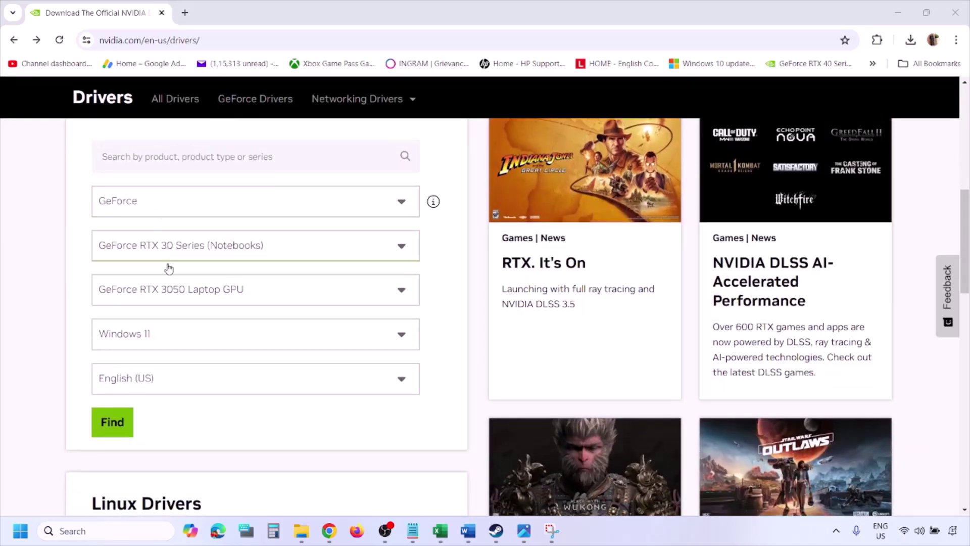
click(161, 338)
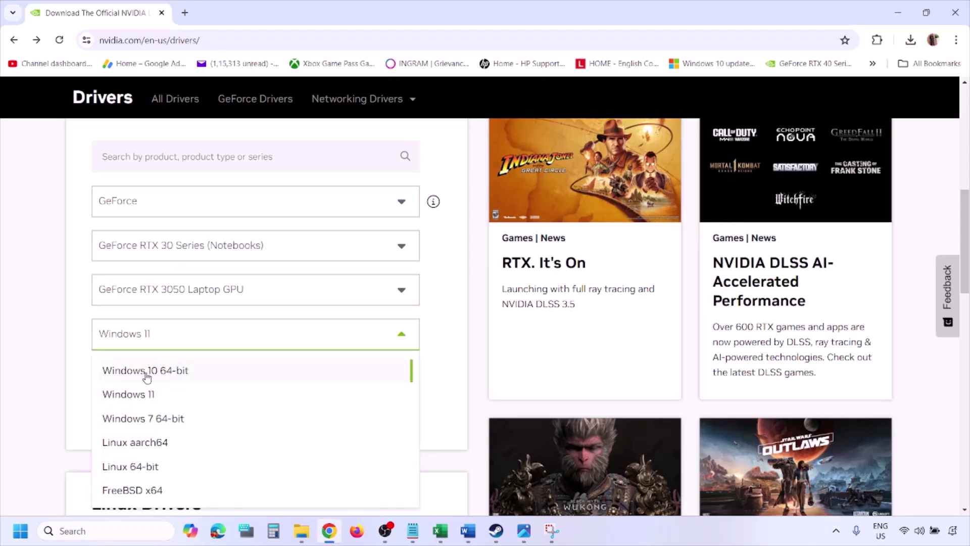
click(141, 399)
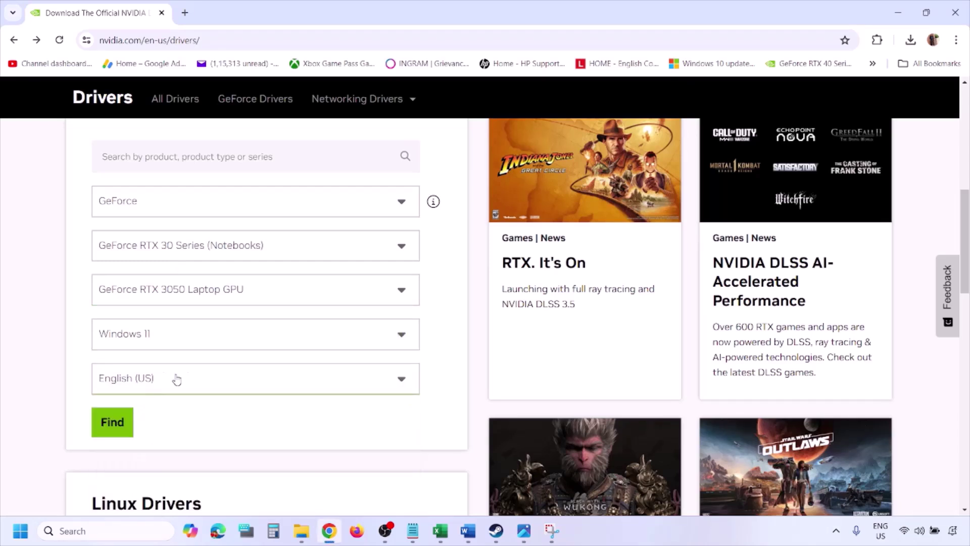
click(116, 426)
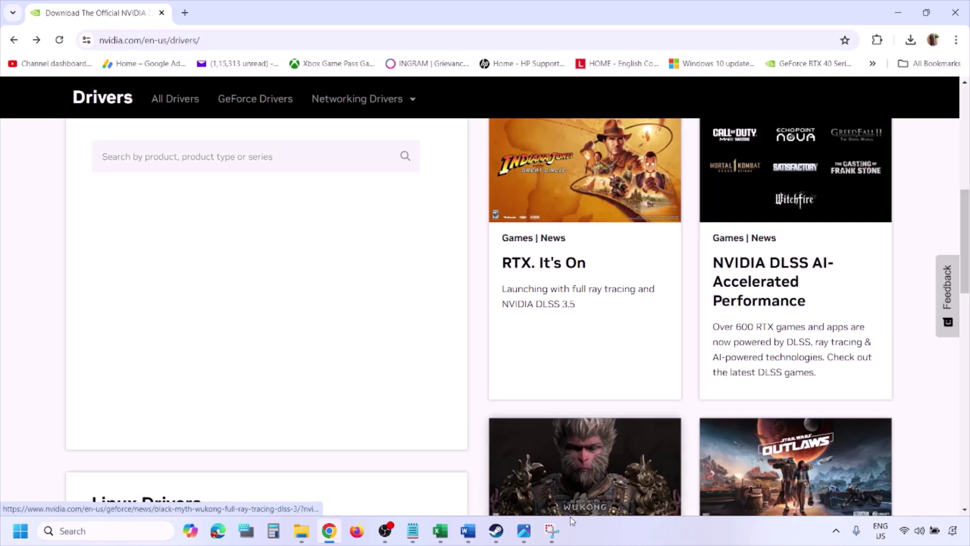
click(525, 532)
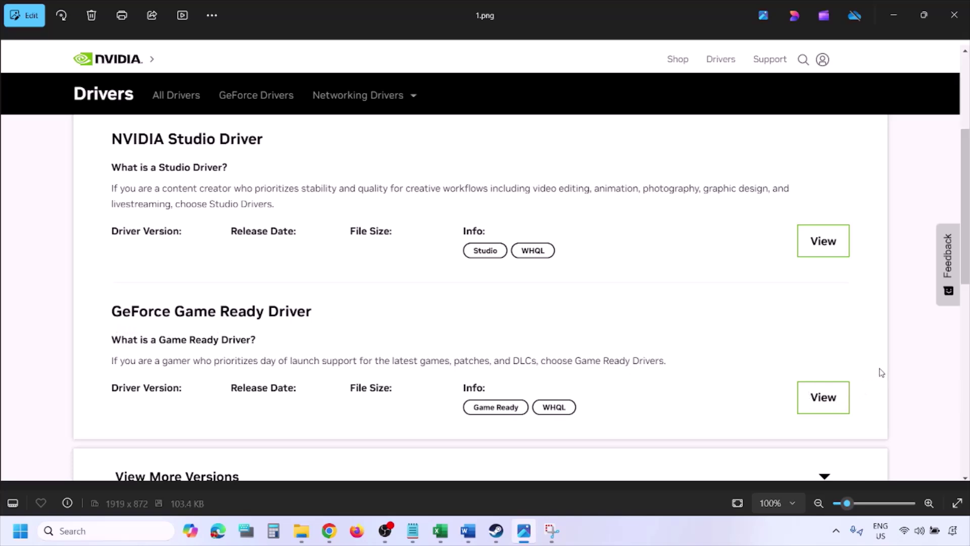
- Step through the screenshots from the download page to the custom installation options
key(Right)
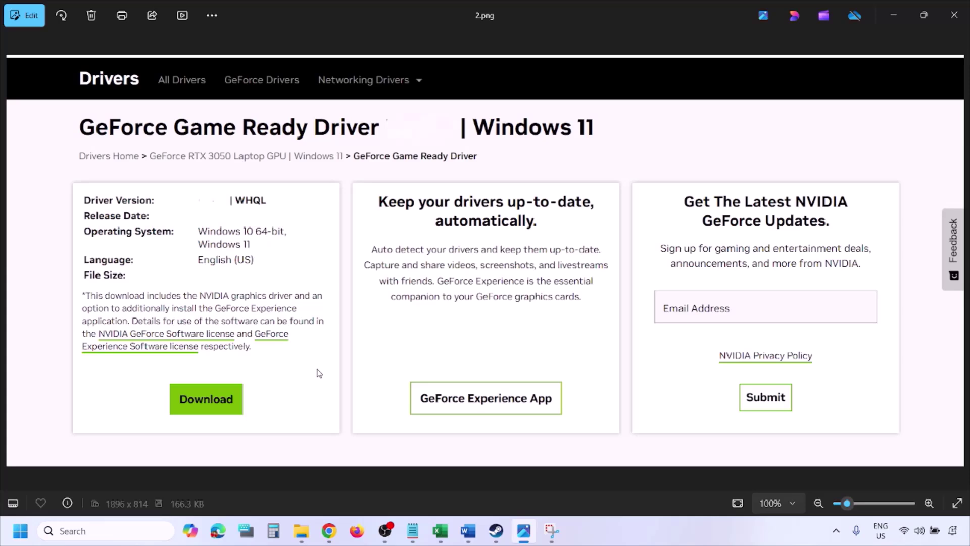
key(Right)
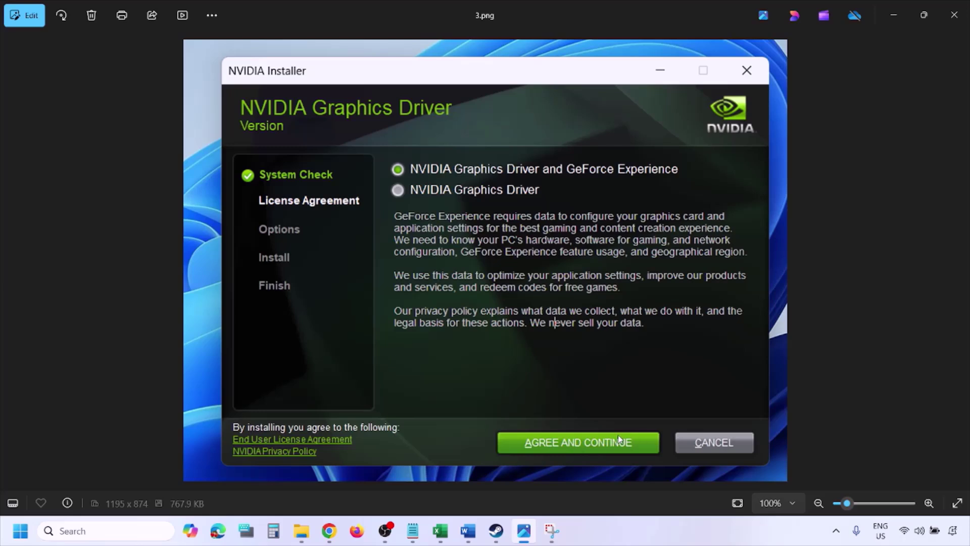
key(Right)
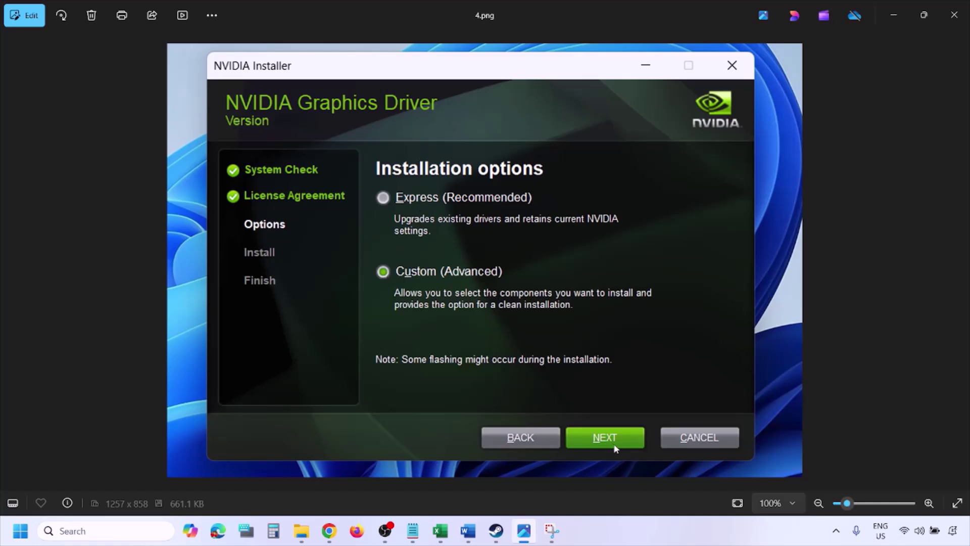
key(Right)
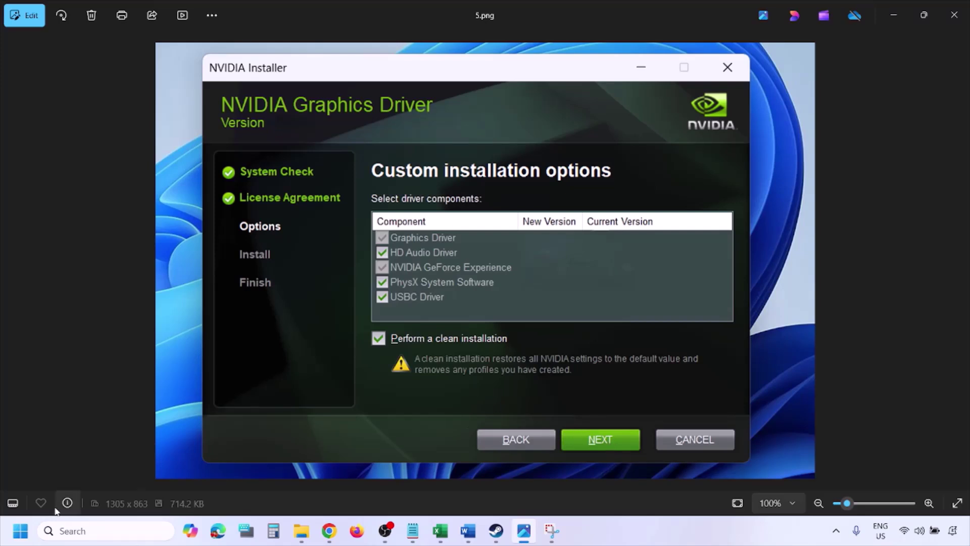
- Check the Start menu power options, then view the next installer screenshot
click(19, 532)
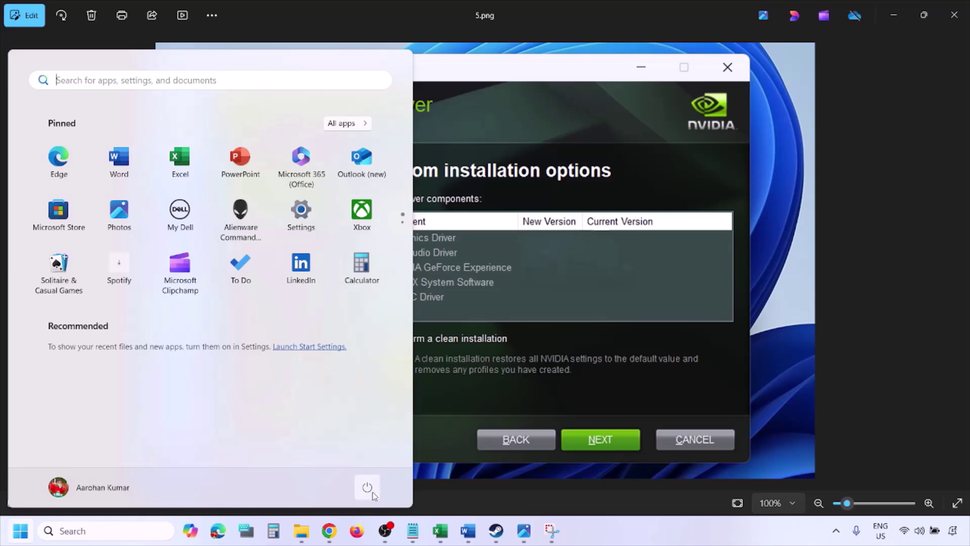
click(368, 488)
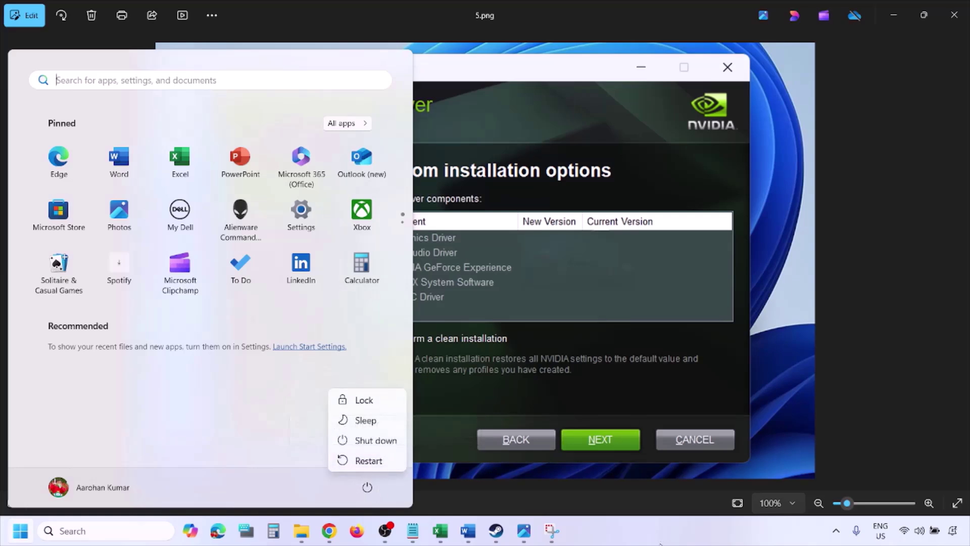
key(Right)
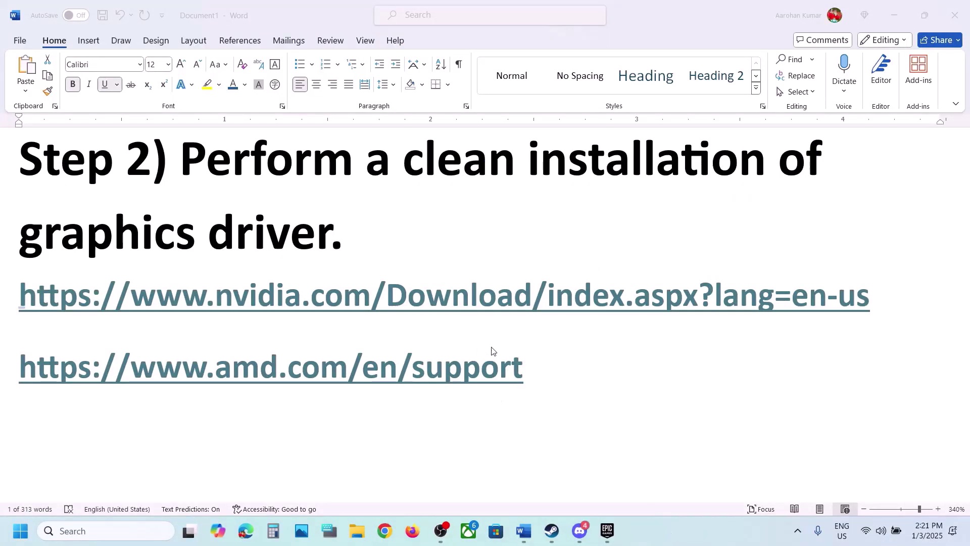
- Scroll the Word notes past the AMD link to Step 3 and copy the word 'graphics'
click(546, 369)
drag(547, 368, 78, 390)
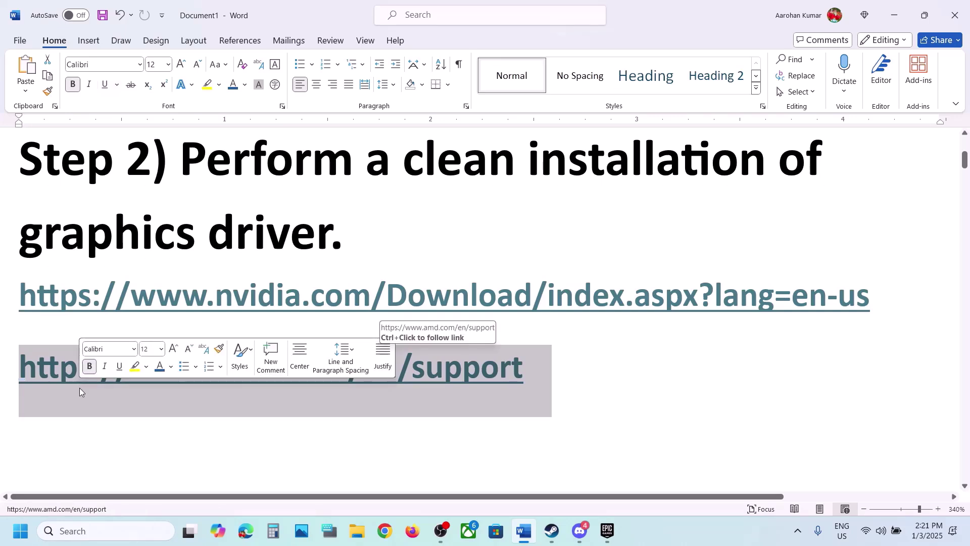
click(80, 388)
scroll(80, 388, down, 1)
scroll(80, 388, down, 5)
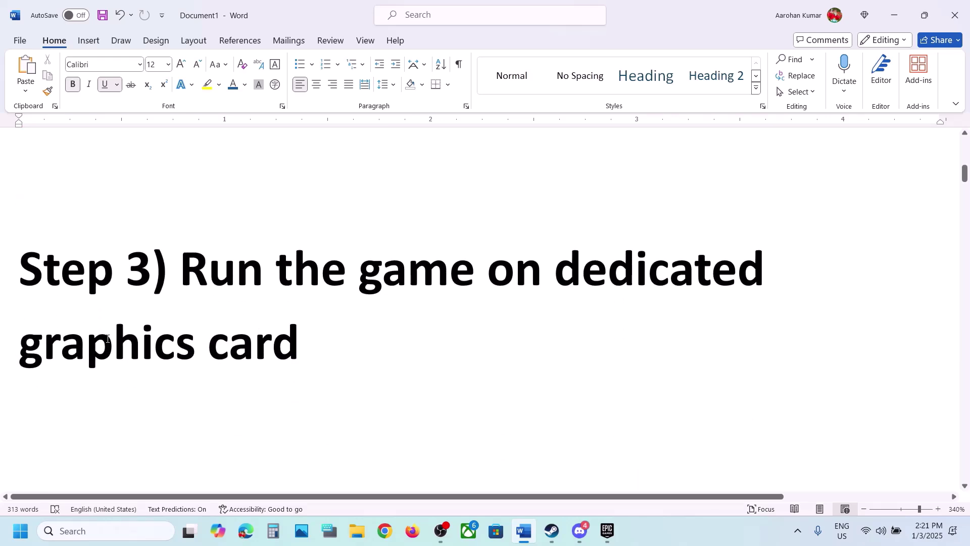
double_click(107, 340)
key(ctrl+c)
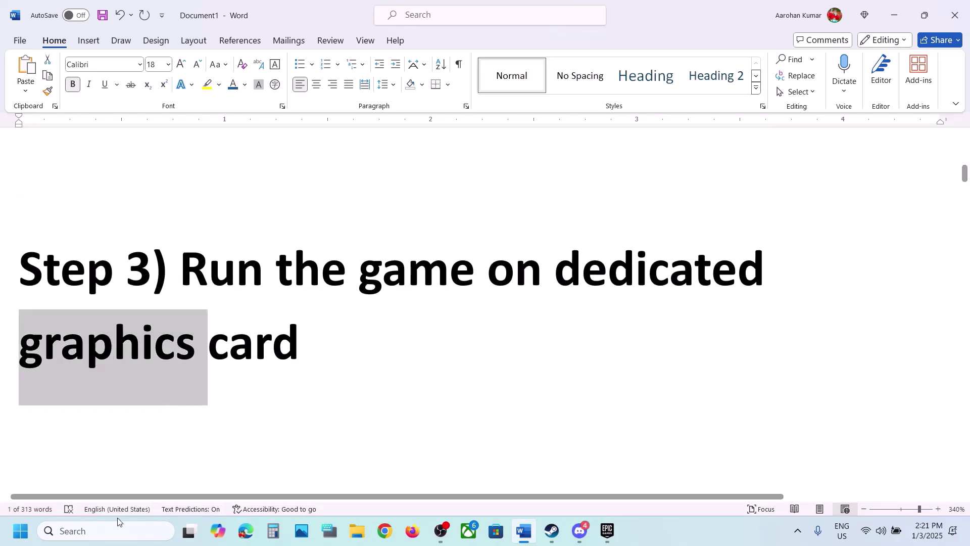
- Open the Graphics settings page through Windows search
click(108, 529)
key(ctrl+v)
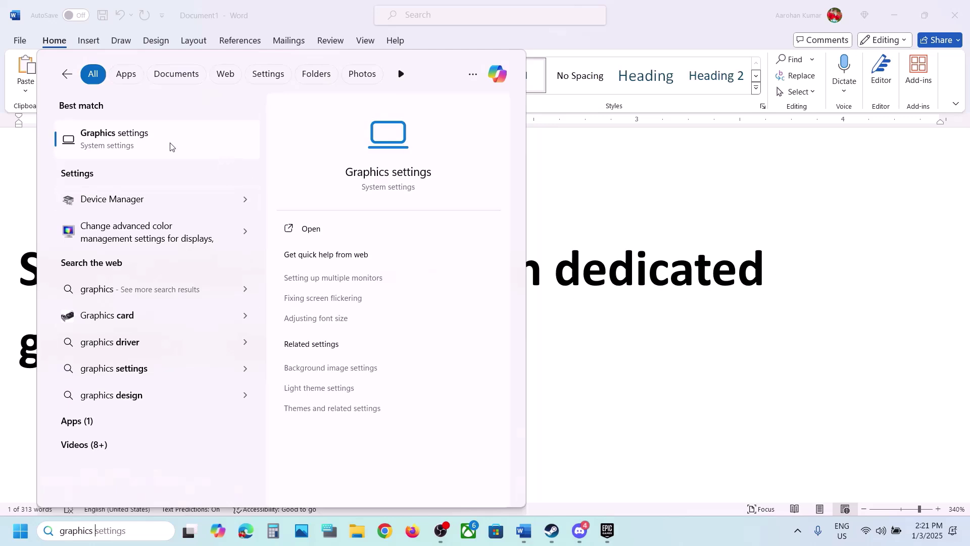
click(169, 146)
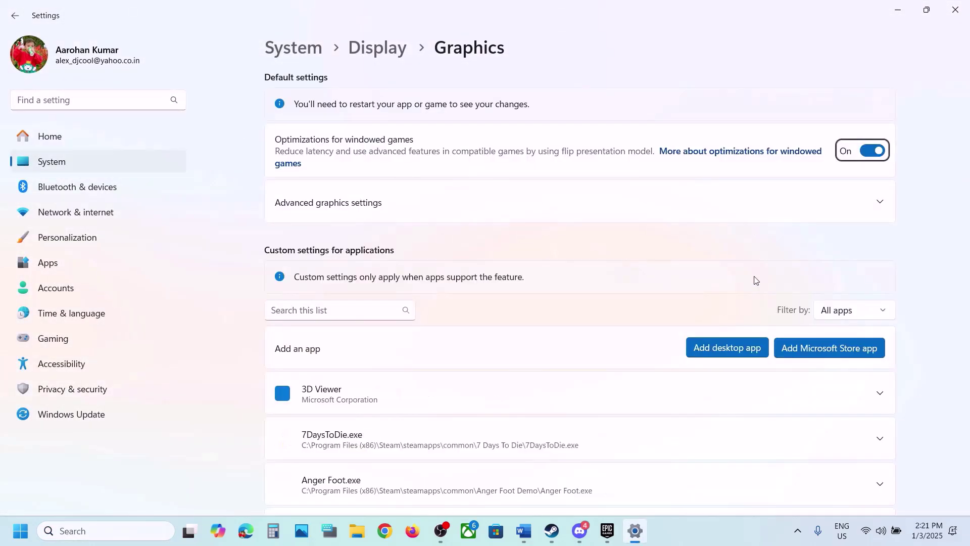
- Add HLLEpicGamesStore from C:\Program Files\Epic Games\HellLetLooseG0WU4 as a desktop app
click(725, 349)
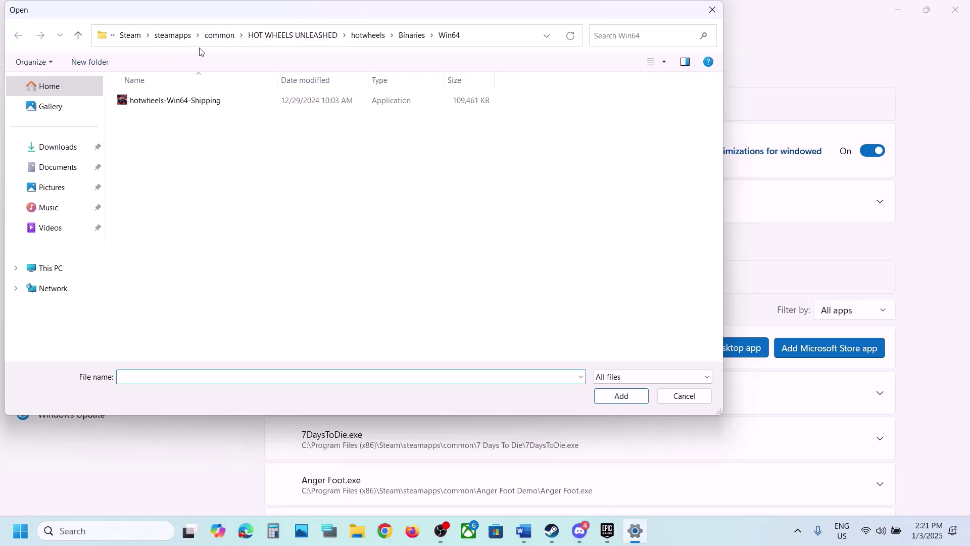
click(218, 36)
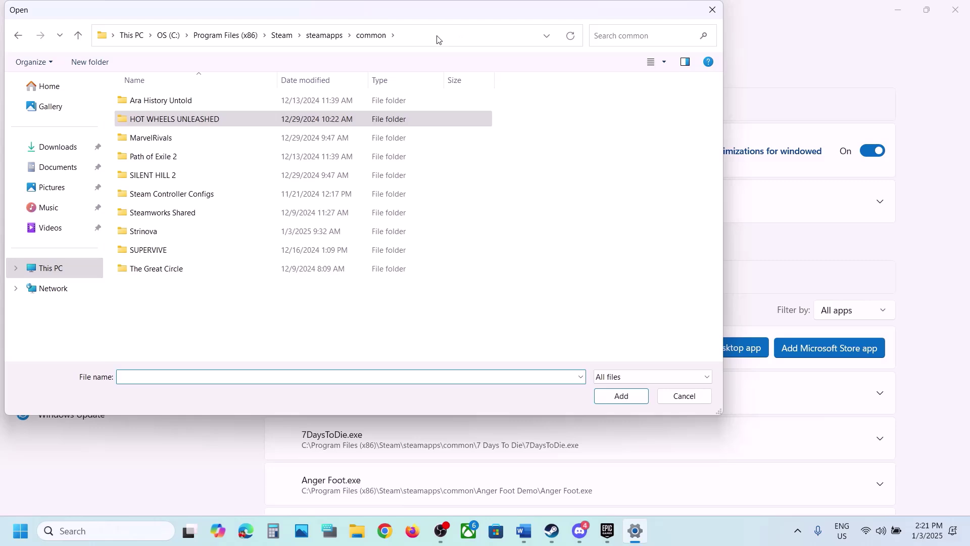
click(437, 39)
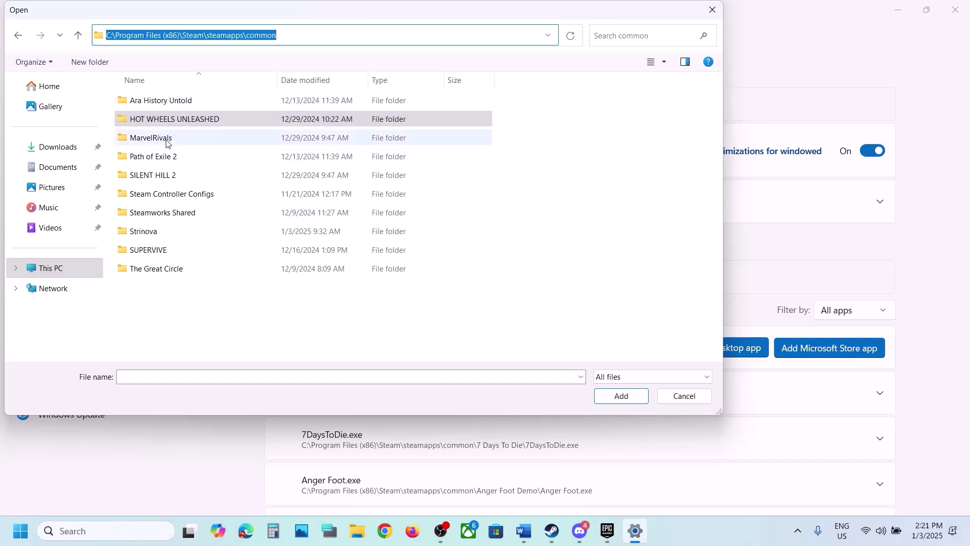
click(79, 37)
click(78, 37)
click(78, 36)
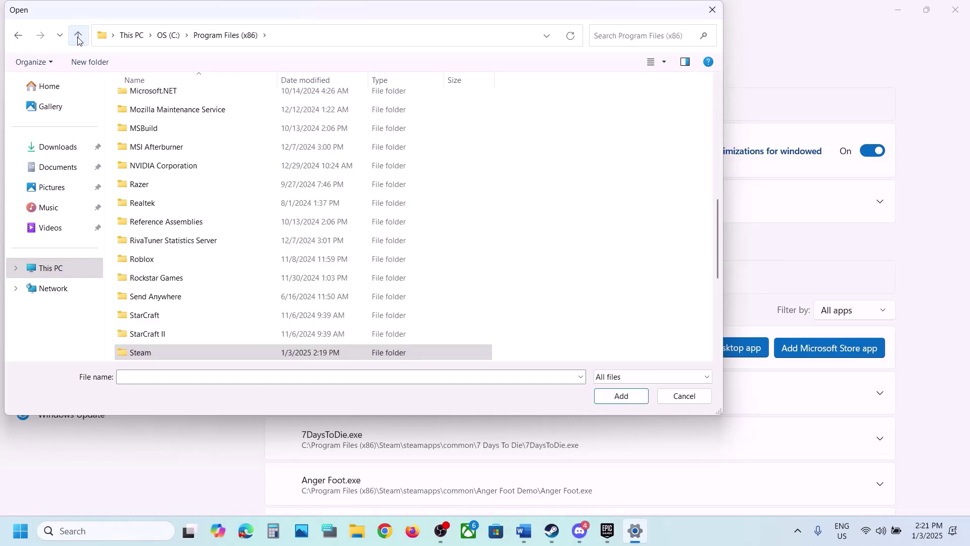
click(78, 38)
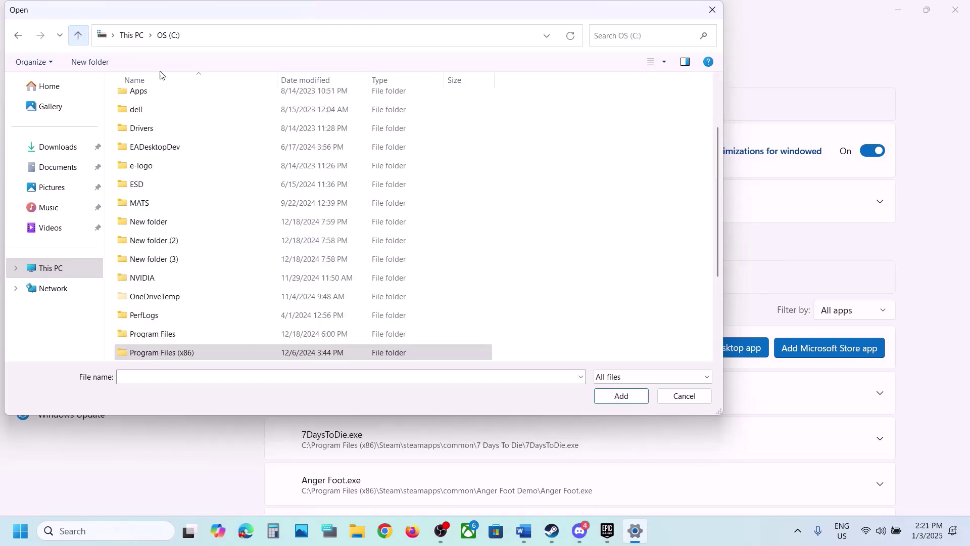
double_click(159, 332)
double_click(155, 324)
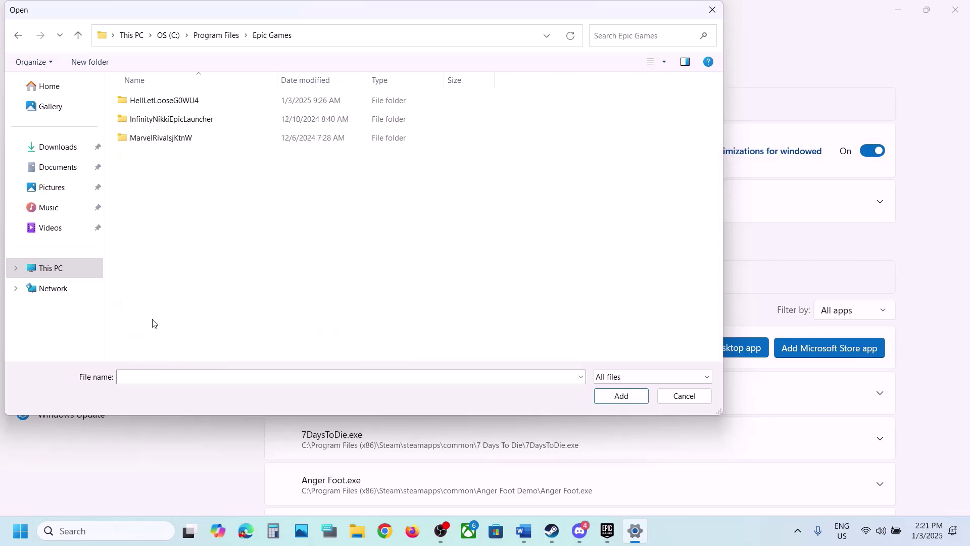
double_click(198, 103)
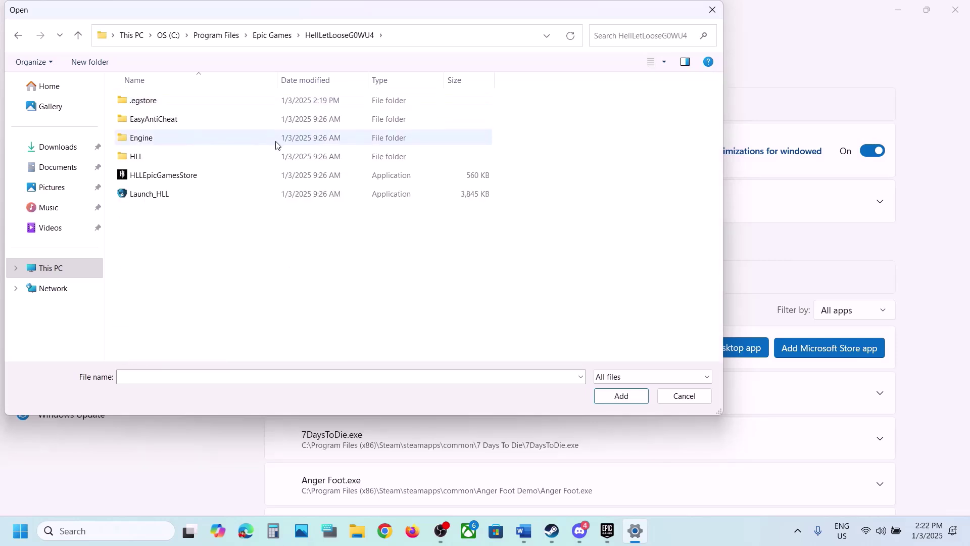
click(159, 181)
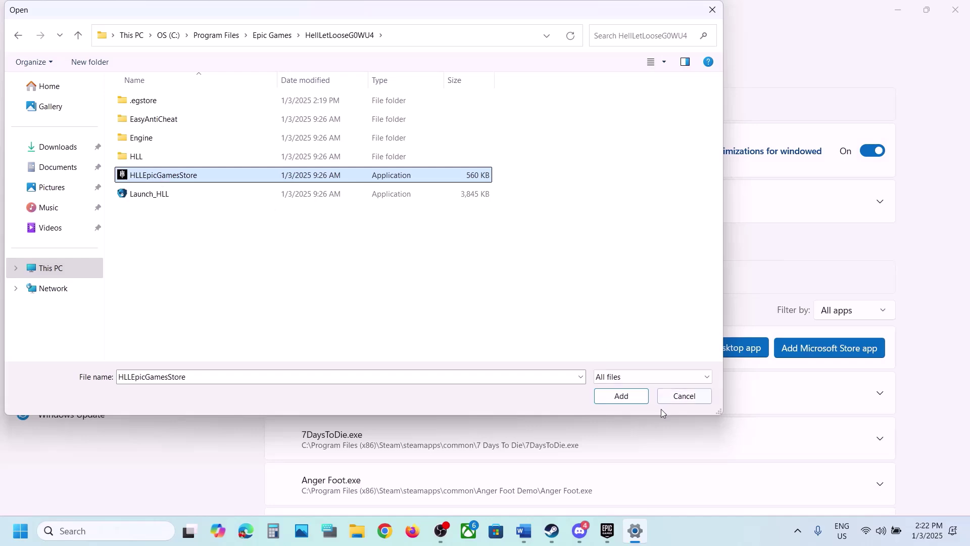
click(621, 396)
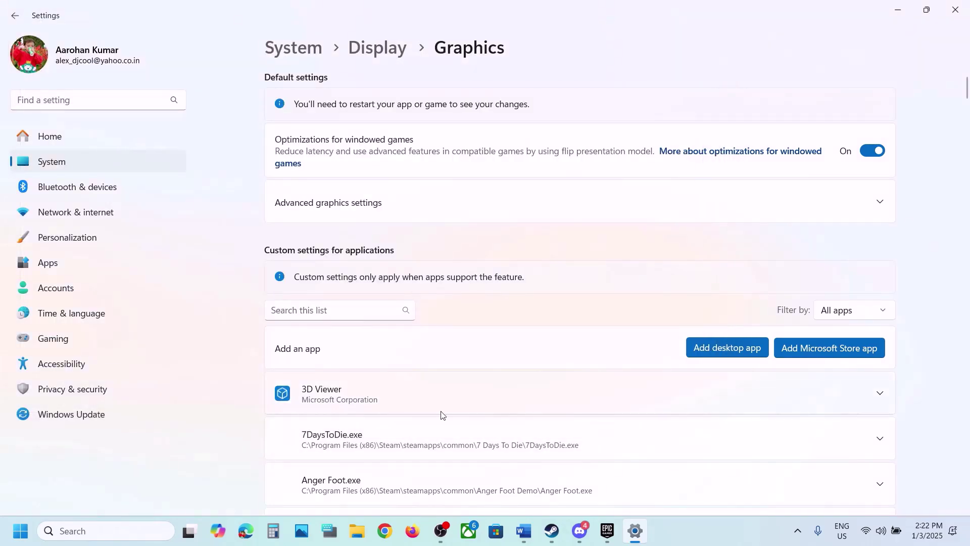
- Give the Hell Let Loose entry High Performance (NVIDIA GeForce RTX 3050 Laptop GPU) preference
scroll(441, 415, down, 12)
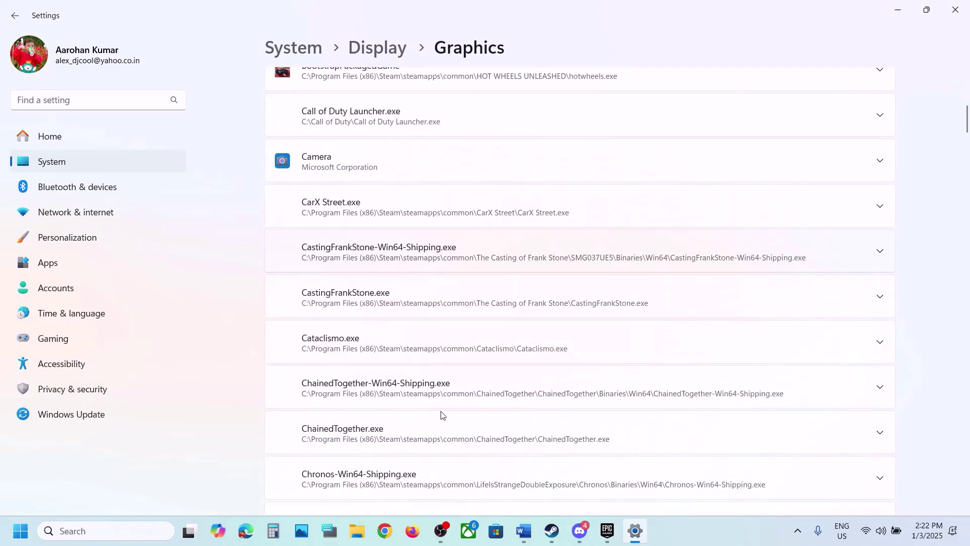
click(681, 524)
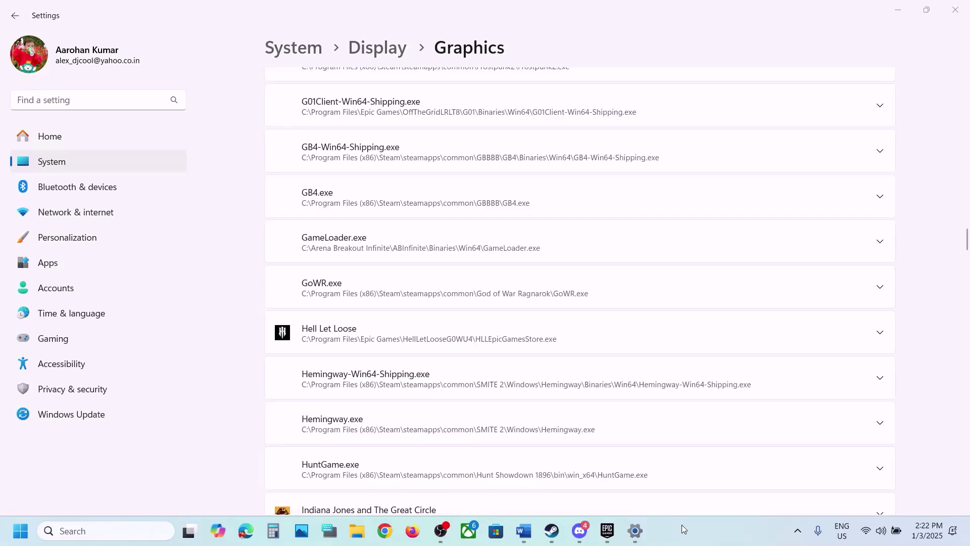
click(585, 336)
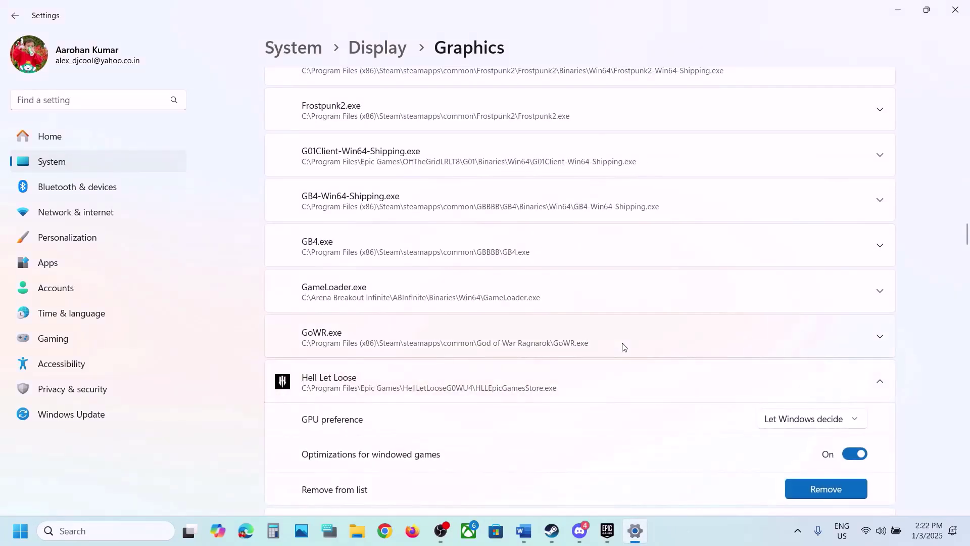
click(808, 299)
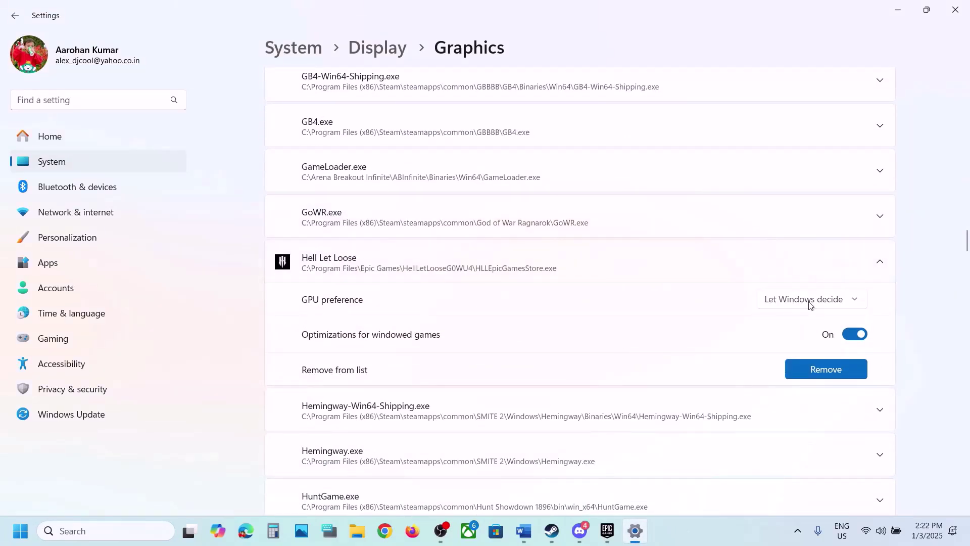
click(783, 348)
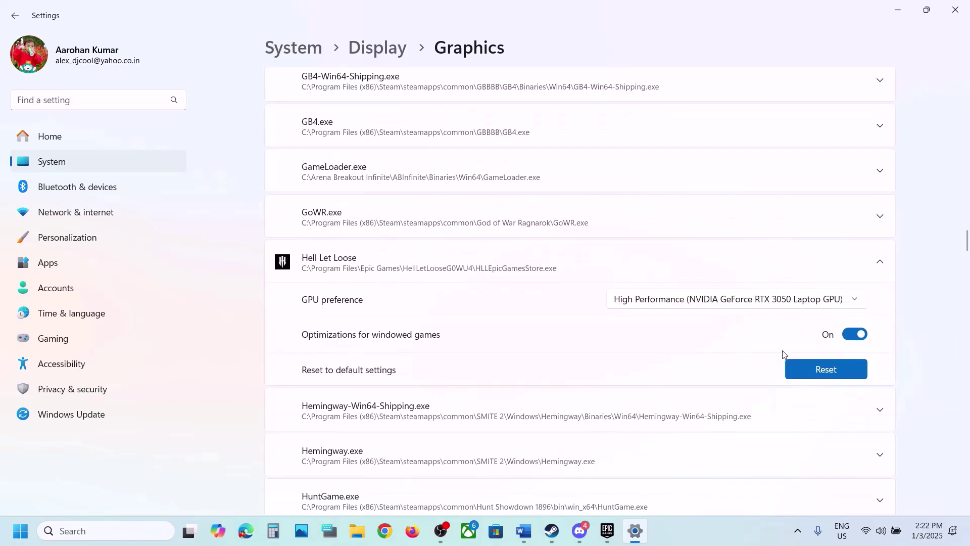
scroll(512, 316, up, 20)
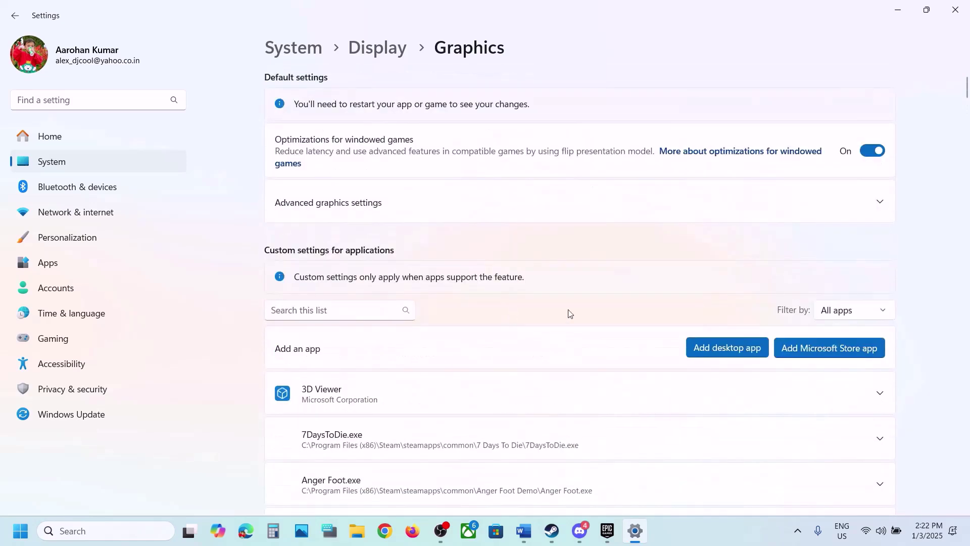
- Add HLLEpicGamesStore-Win64-Shipping from the HLL\Binaries\Win64 folder to the Graphics app list
click(749, 353)
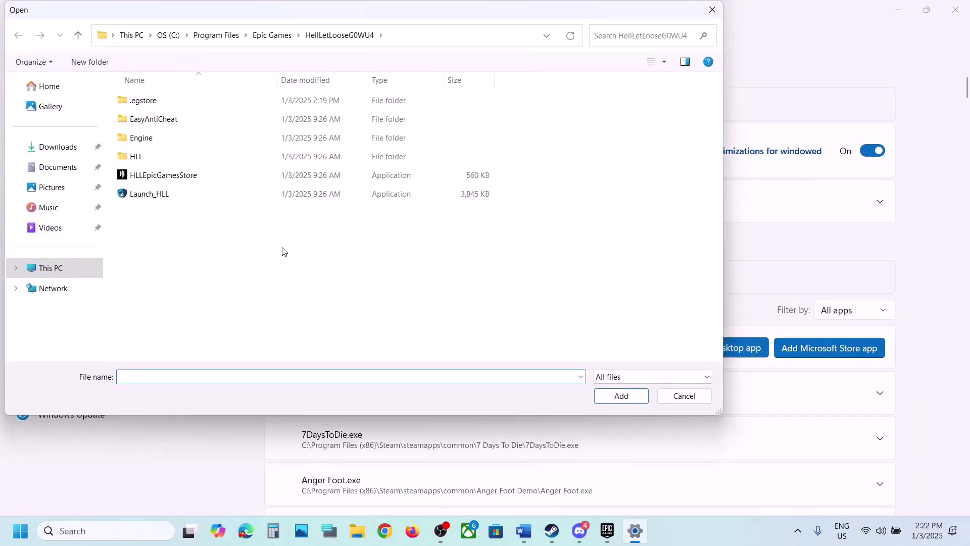
double_click(136, 157)
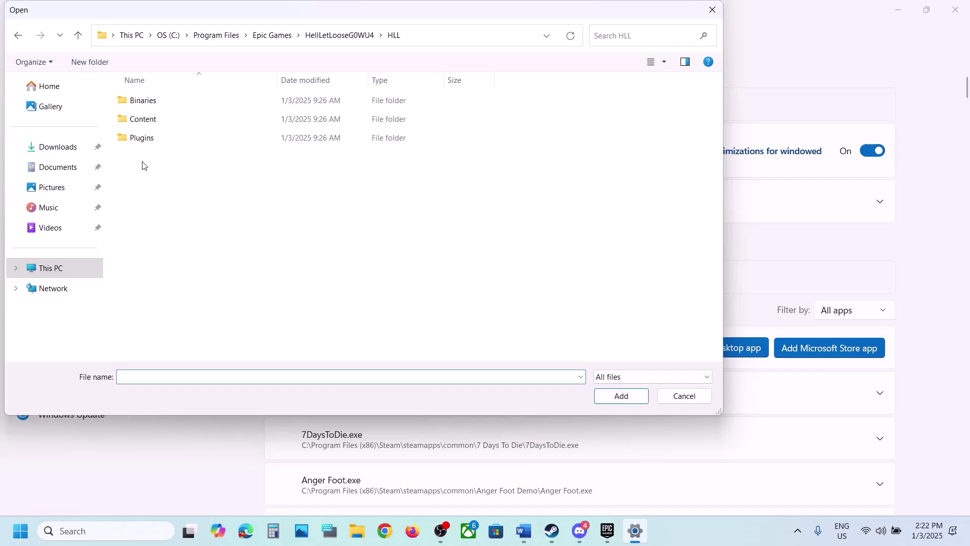
click(174, 104)
double_click(174, 102)
double_click(174, 101)
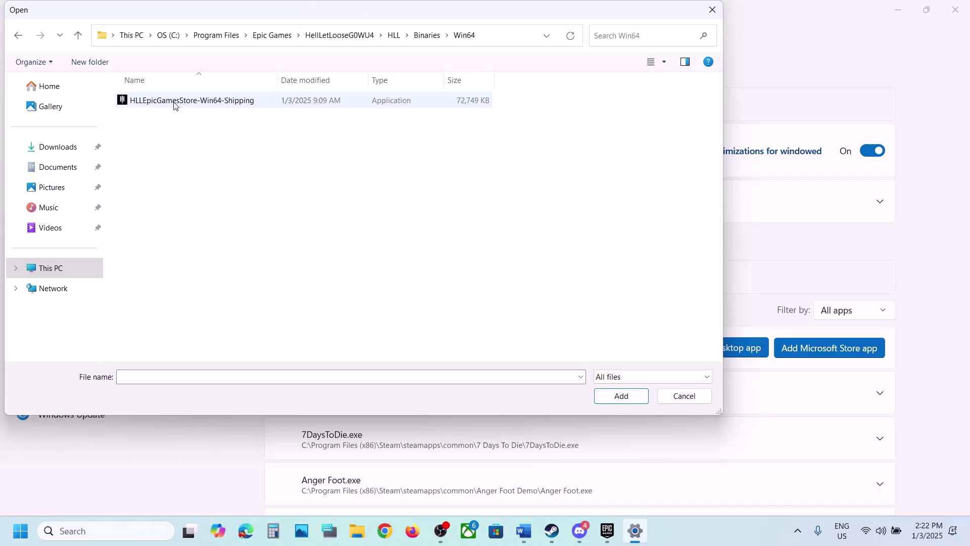
click(243, 101)
click(617, 395)
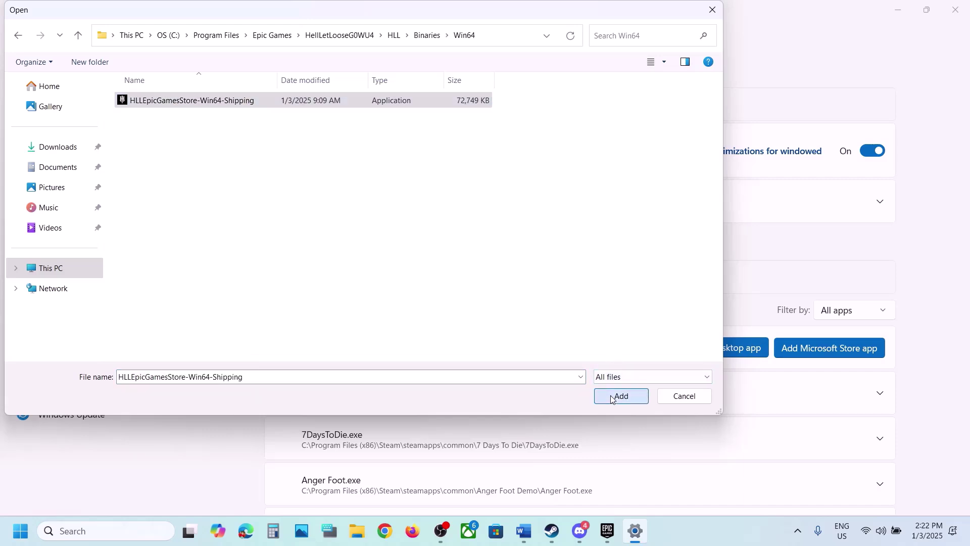
- Set the Win64-Shipping executable's GPU preference to High Performance NVIDIA
scroll(367, 393, down, 20)
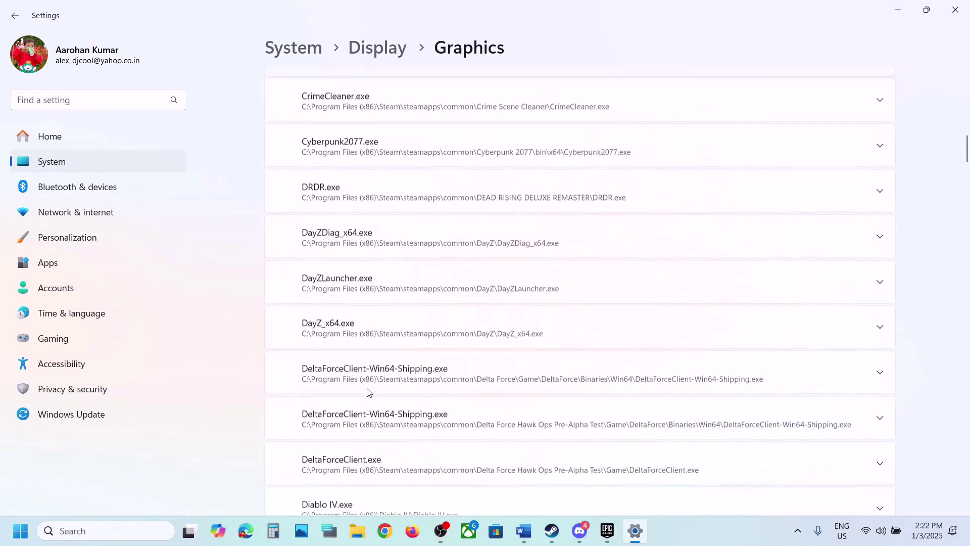
scroll(367, 392, down, 5)
scroll(368, 392, down, 8)
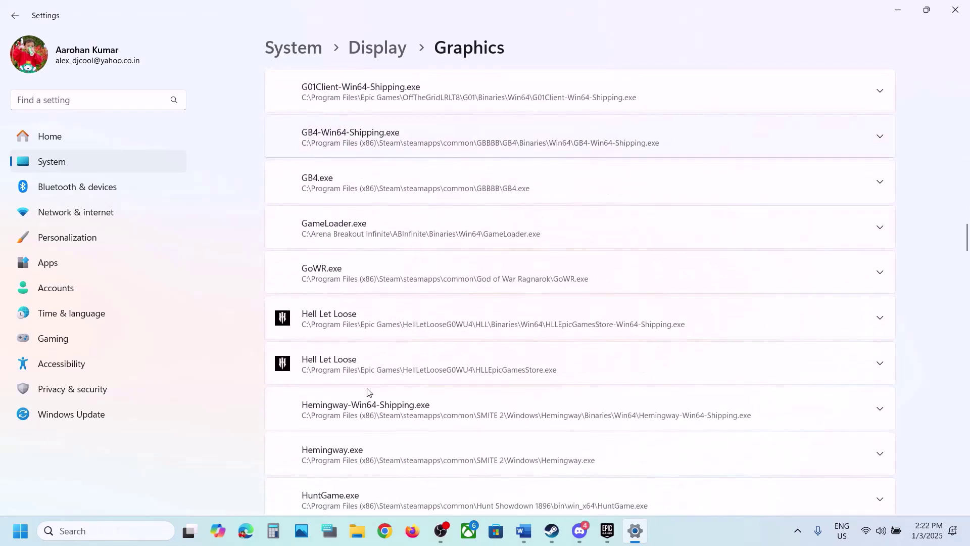
click(442, 268)
scroll(439, 266, up, 1)
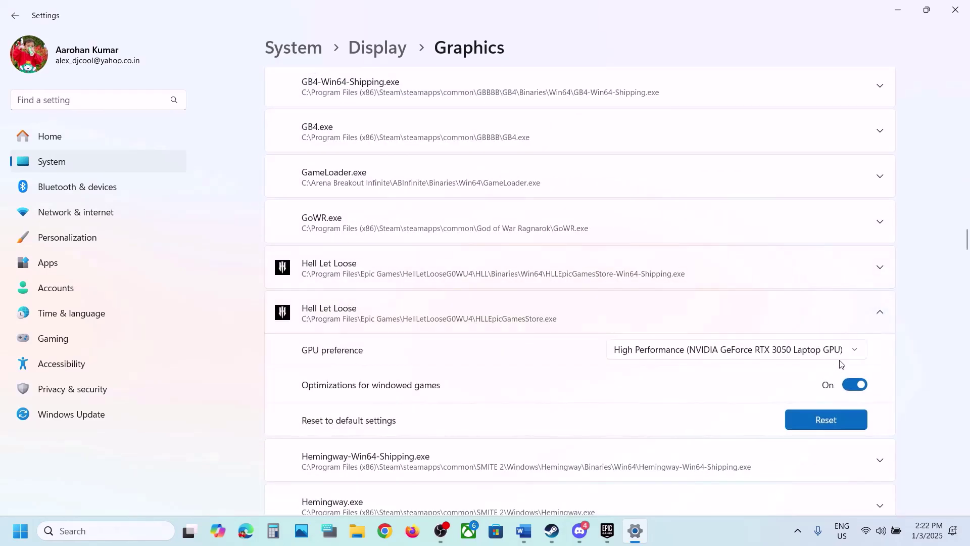
click(430, 268)
scroll(430, 275, up, 1)
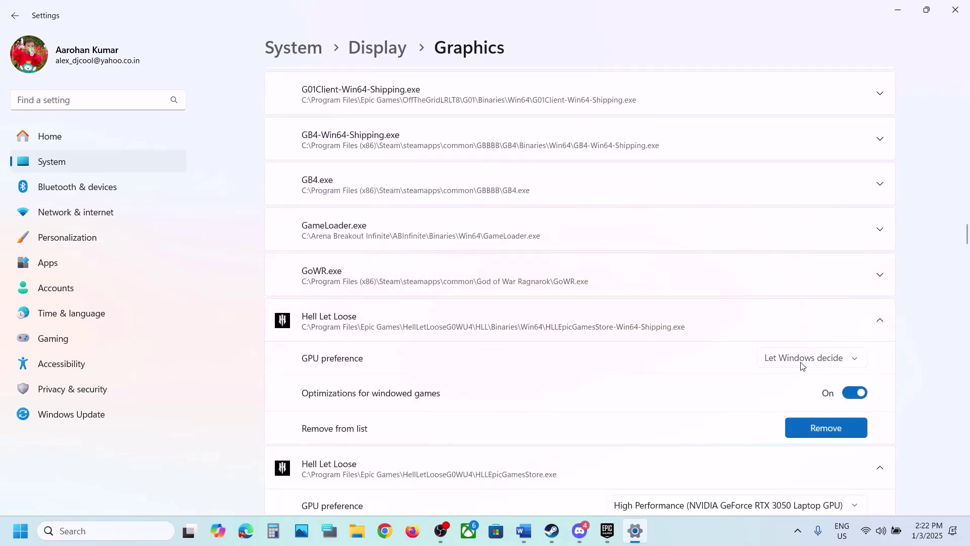
click(851, 360)
click(781, 405)
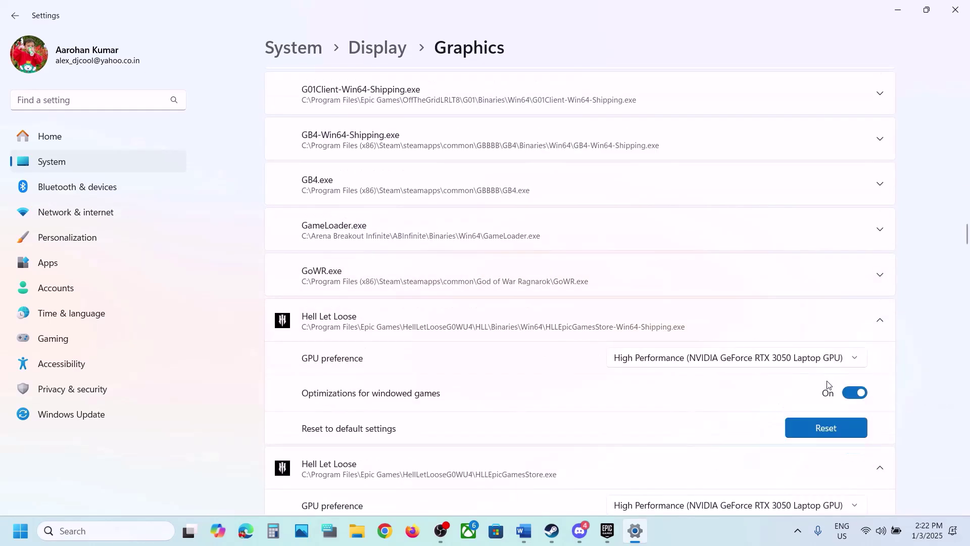
- Close Settings and highlight the Step 4 instruction in the Word notes
click(955, 9)
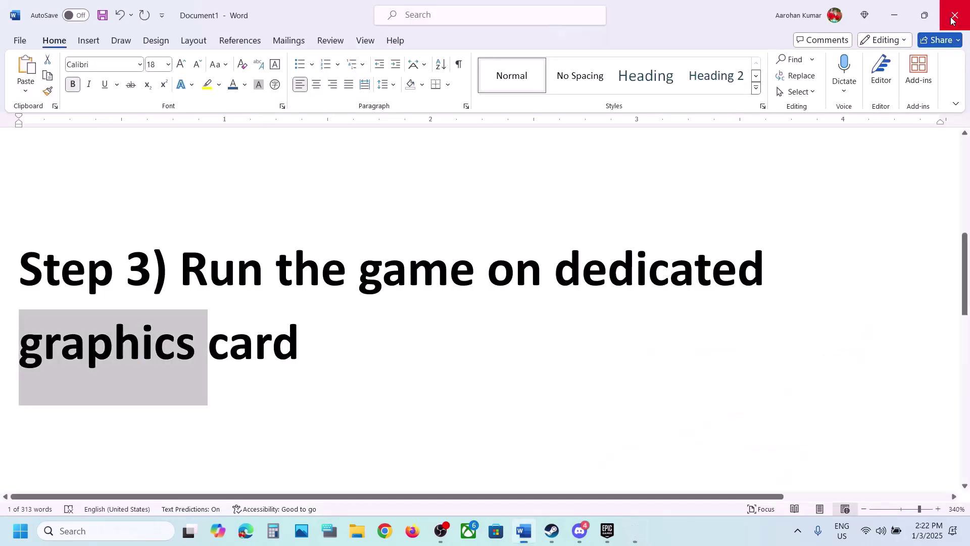
scroll(386, 358, down, 5)
scroll(386, 359, up, 2)
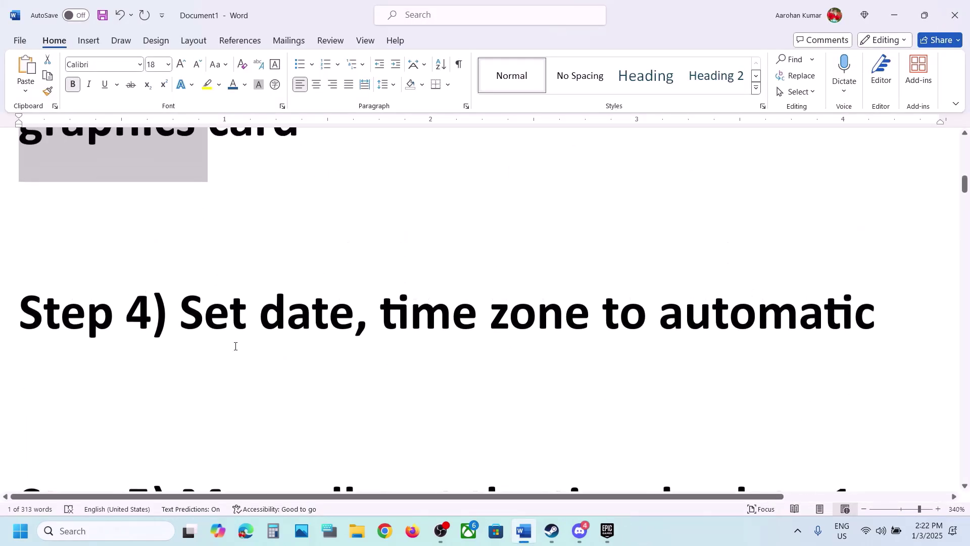
drag(200, 330, 760, 335)
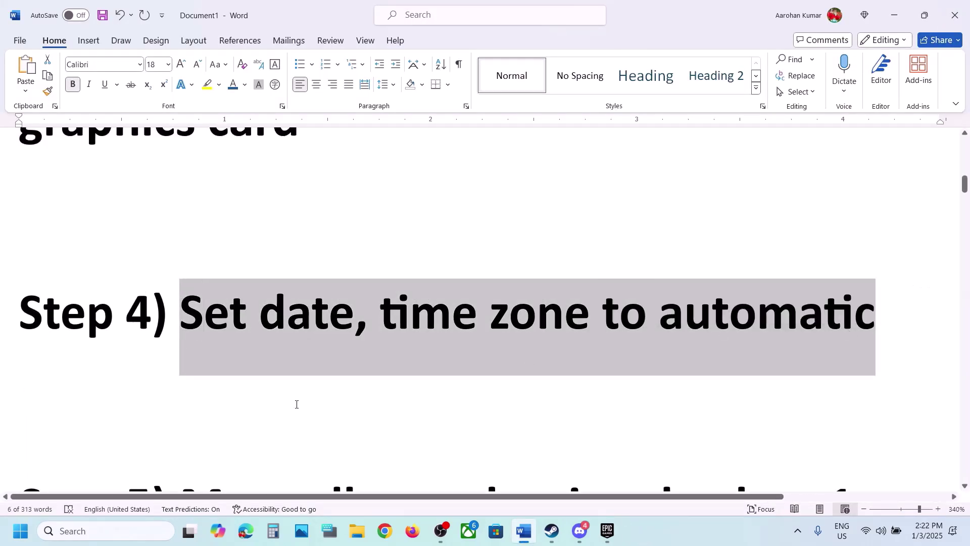
key(super+i)
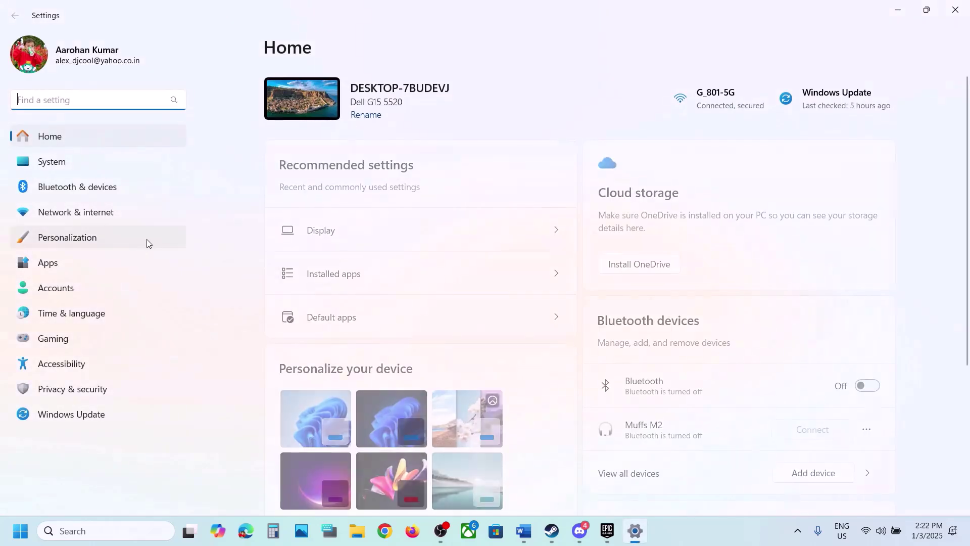
- Check automatic time and time zone under Time & language > Date & time, then read Step 5
click(66, 314)
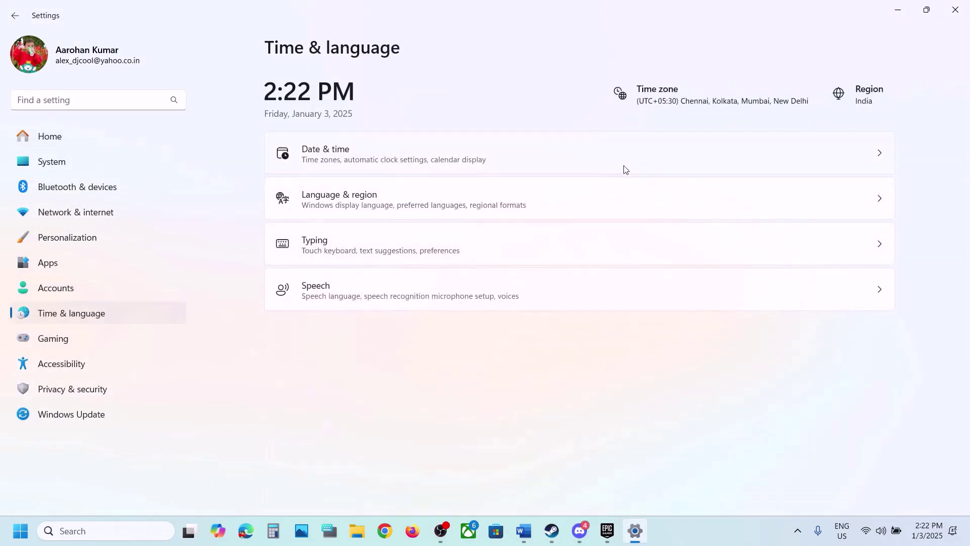
click(396, 160)
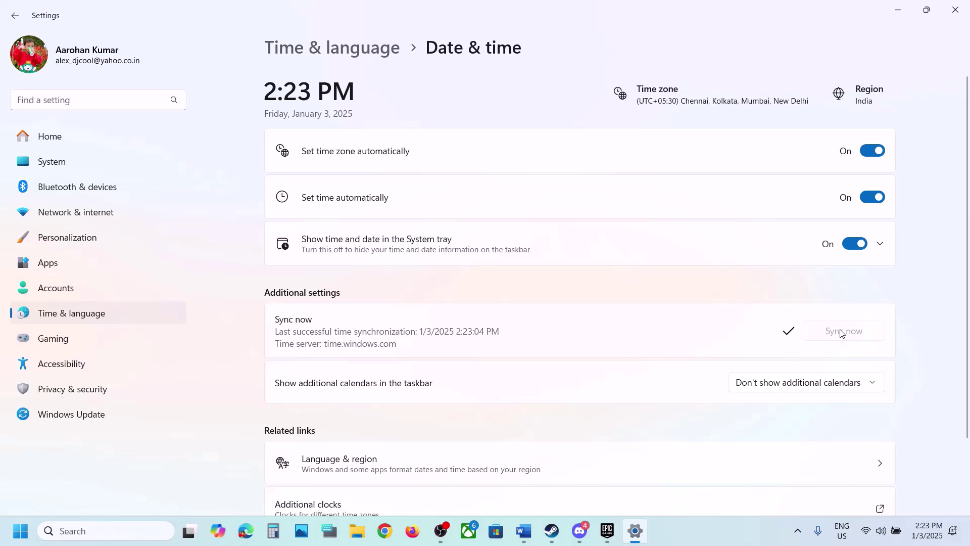
click(520, 532)
scroll(408, 305, down, 5)
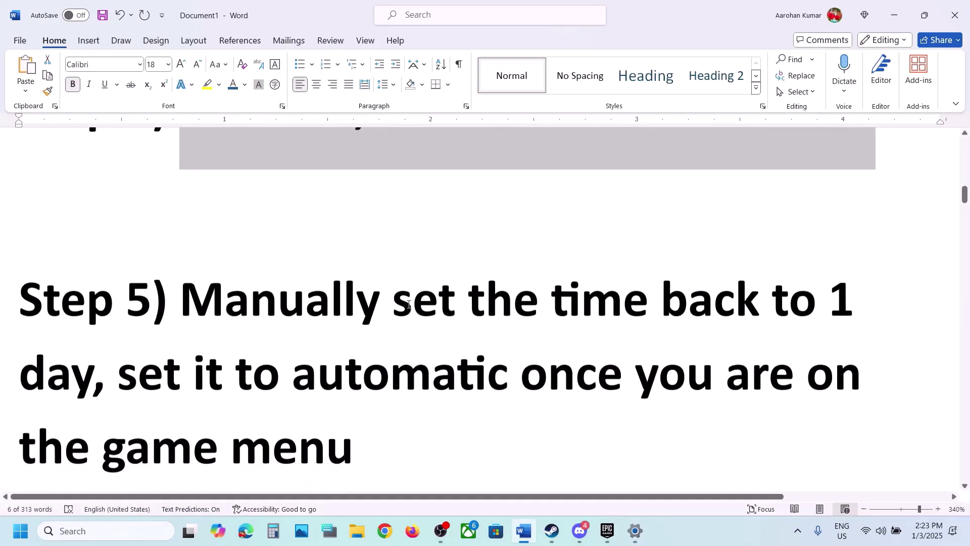
drag(202, 274, 104, 356)
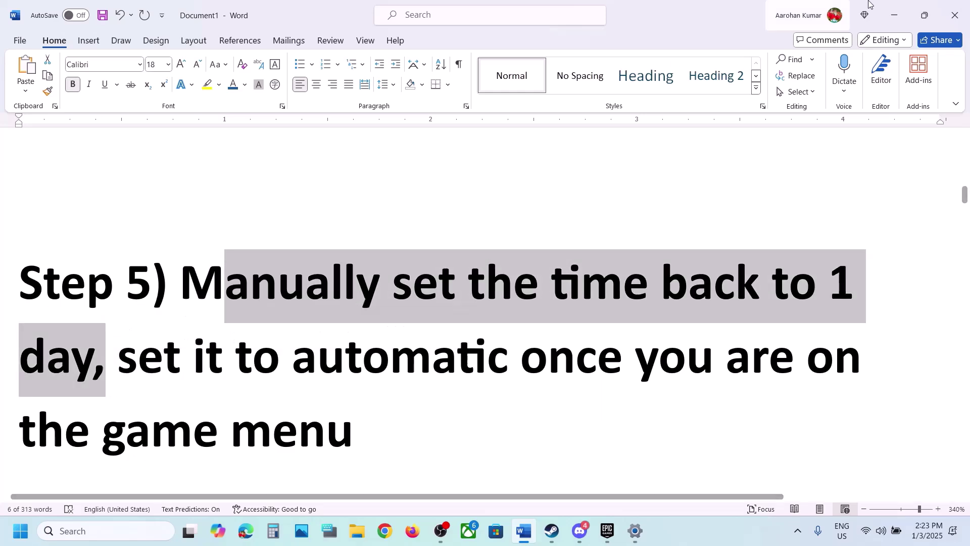
click(894, 16)
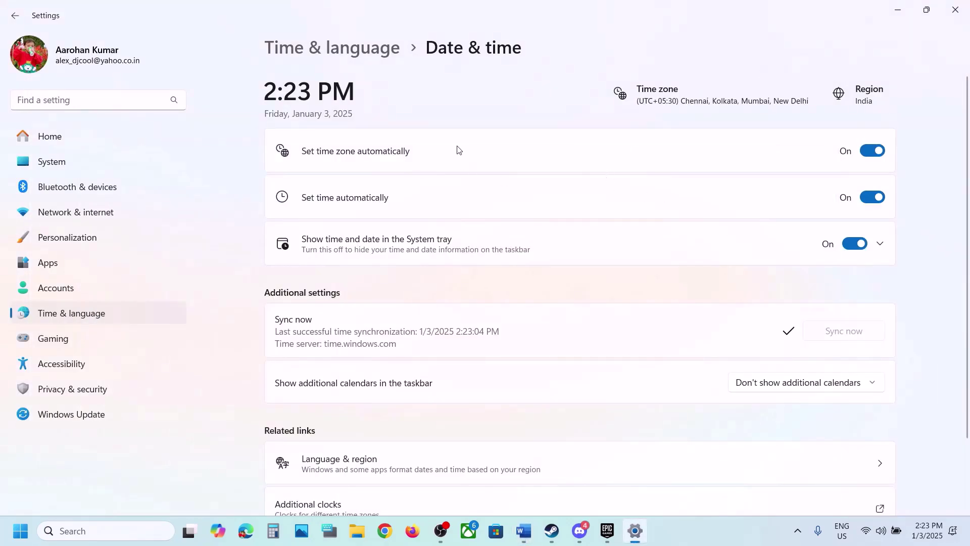
- Turn off automatic time, set the date to January 2, 2025, then bring up the Epic library
click(869, 198)
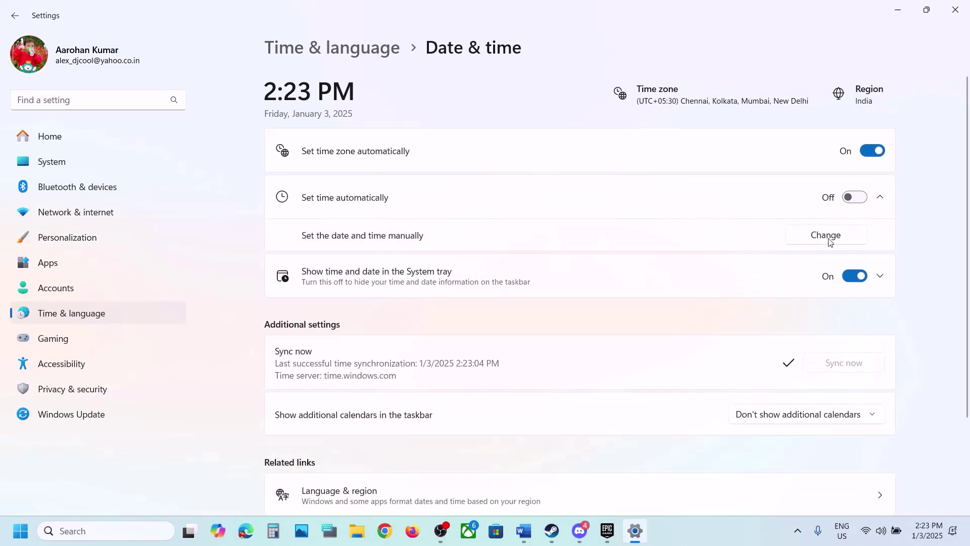
click(828, 239)
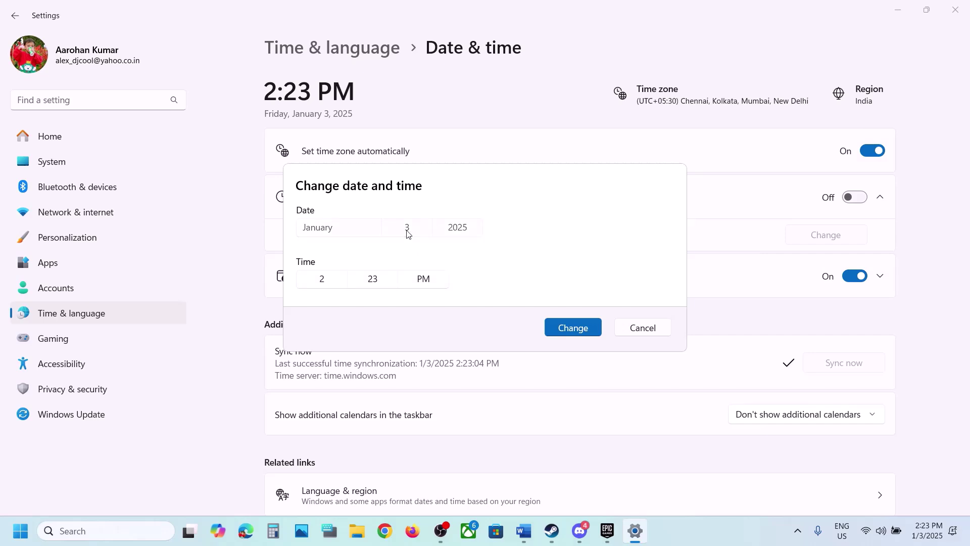
click(408, 234)
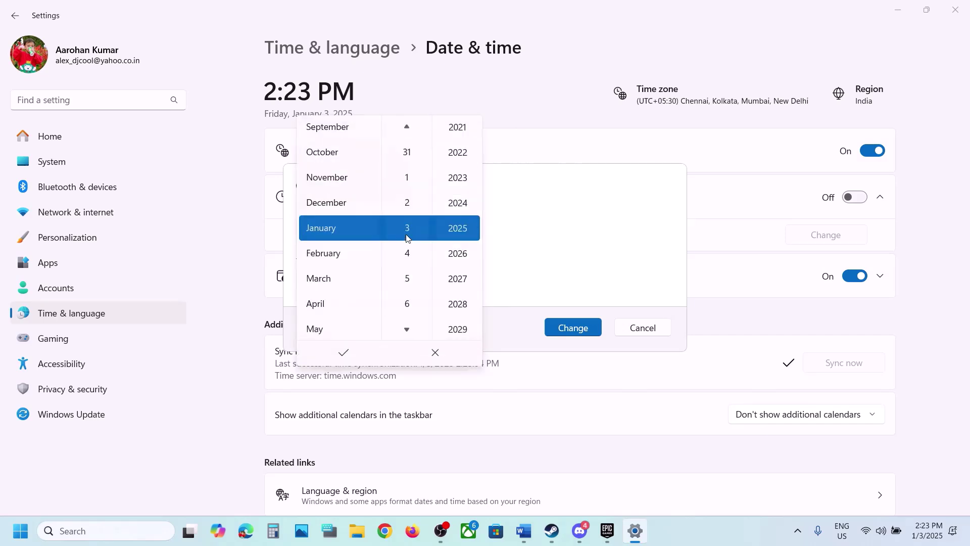
scroll(408, 237, up, 1)
click(345, 353)
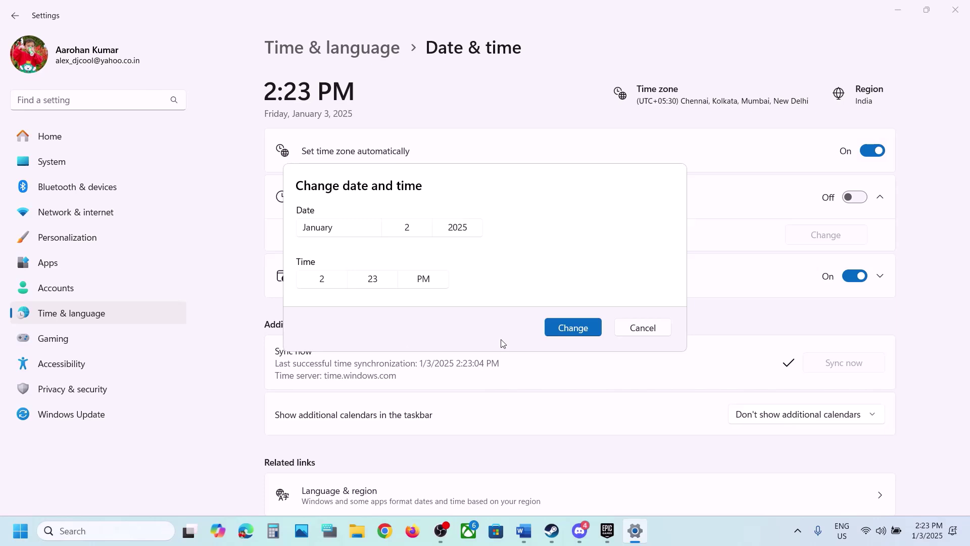
click(571, 328)
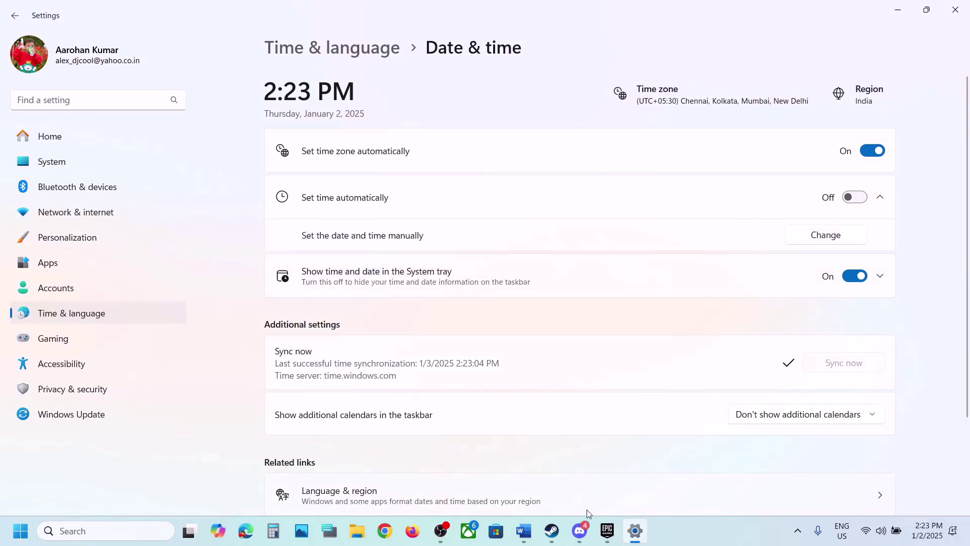
click(606, 530)
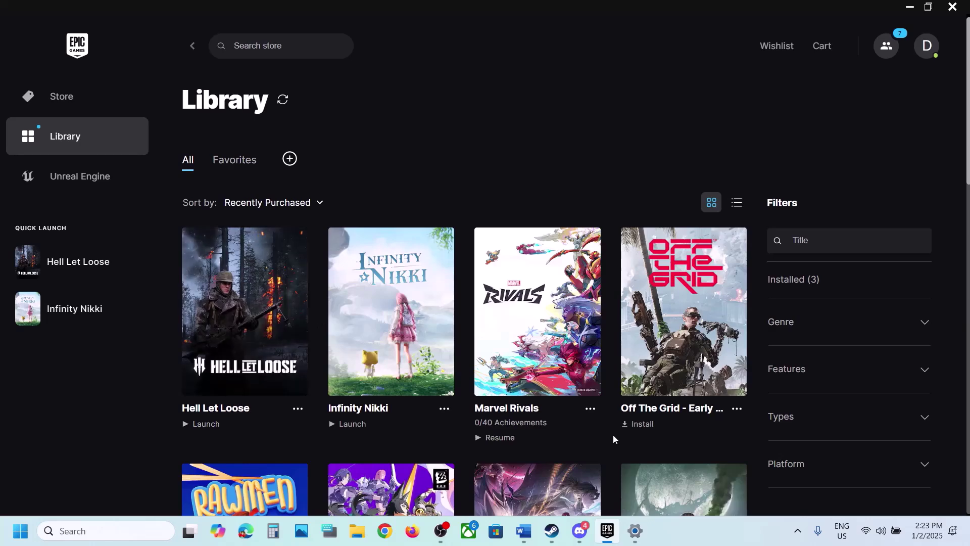
- Highlight the words 'game menu' in the Word notes, then minimize the notes
click(635, 530)
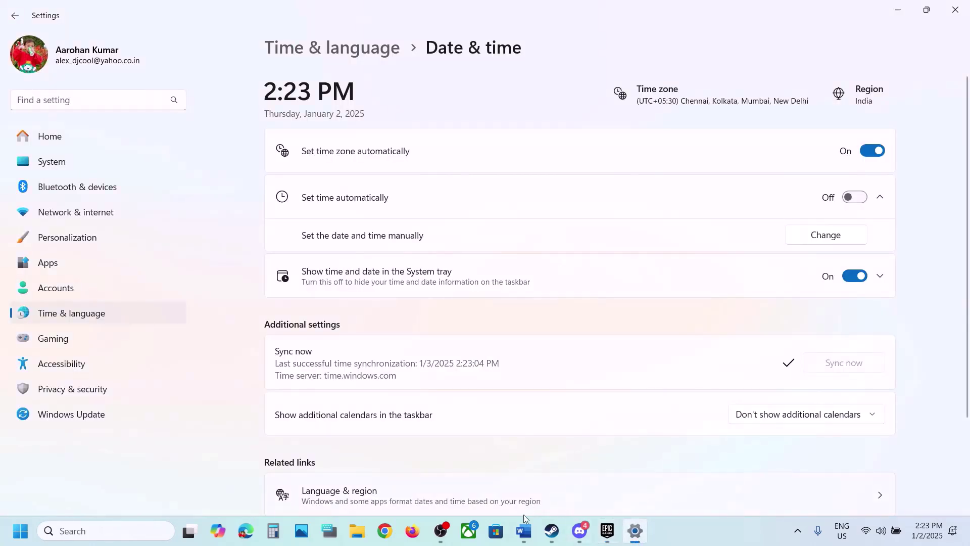
click(523, 530)
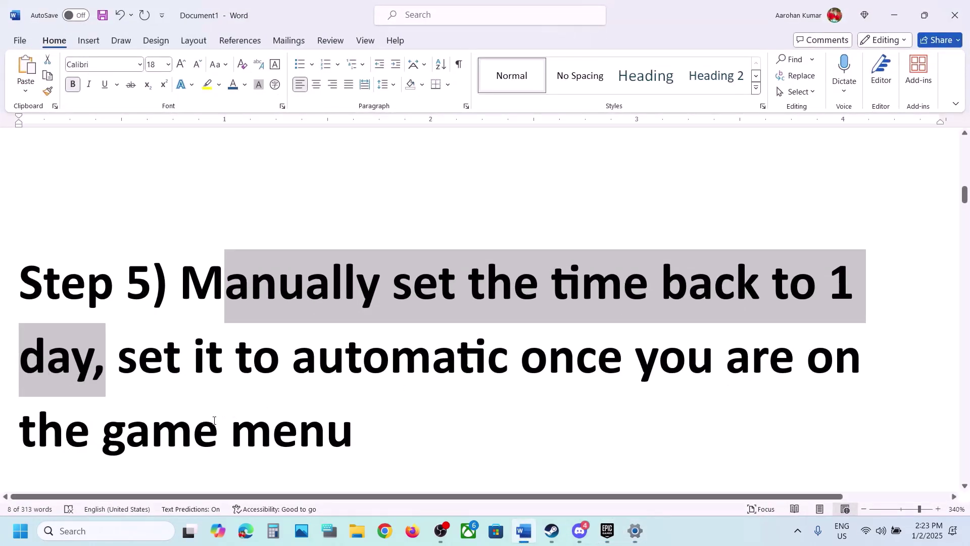
drag(104, 429, 392, 424)
click(895, 15)
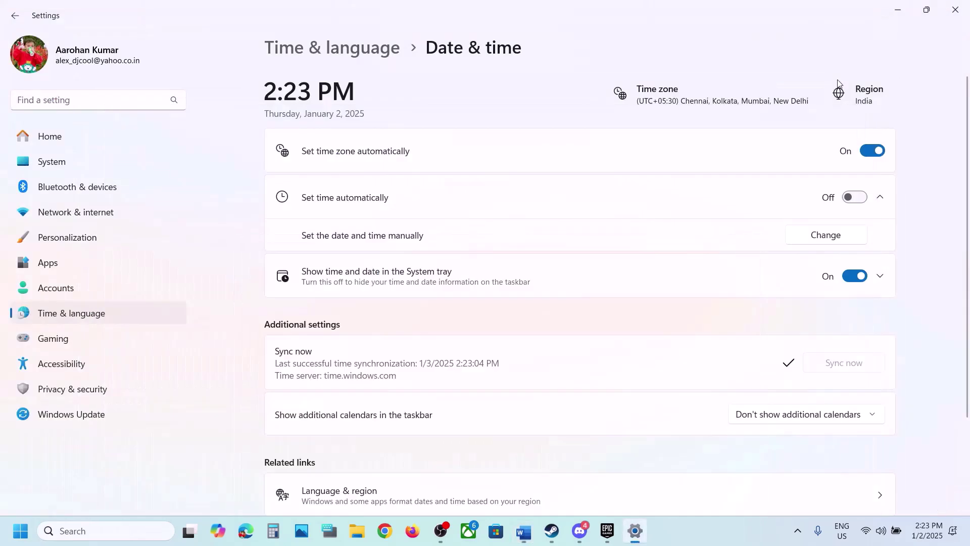
- Turn automatic time back on so the date returns to January 3, then scroll the notes to Step 6
click(861, 200)
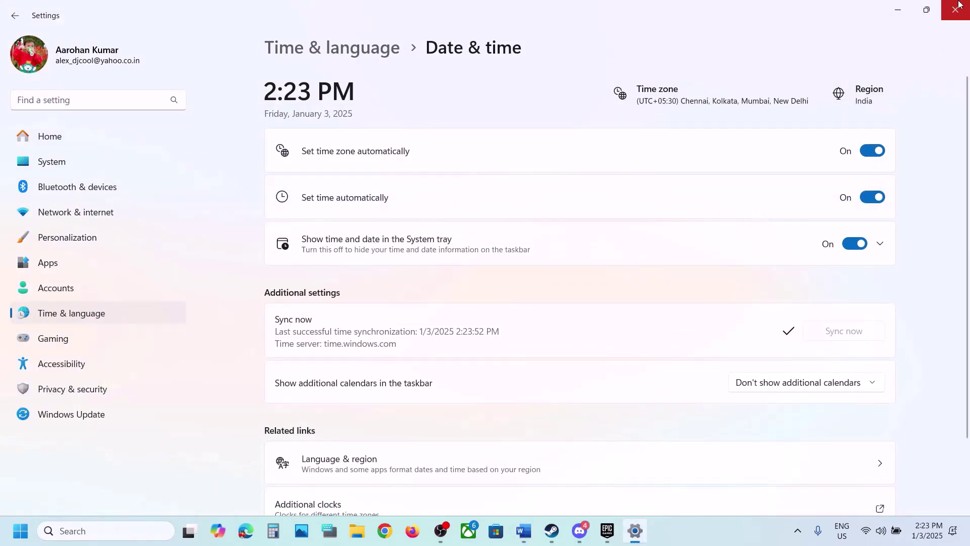
click(898, 10)
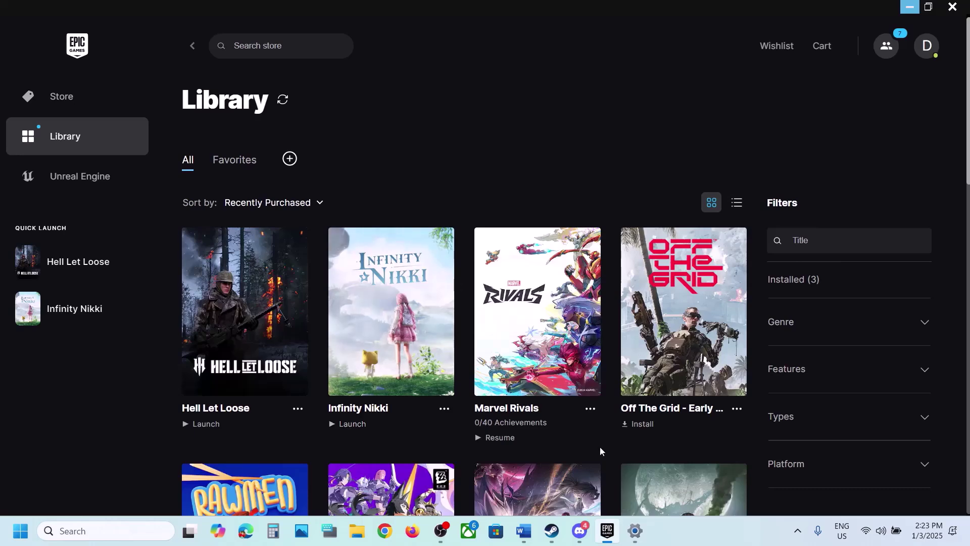
click(524, 531)
scroll(447, 373, down, 6)
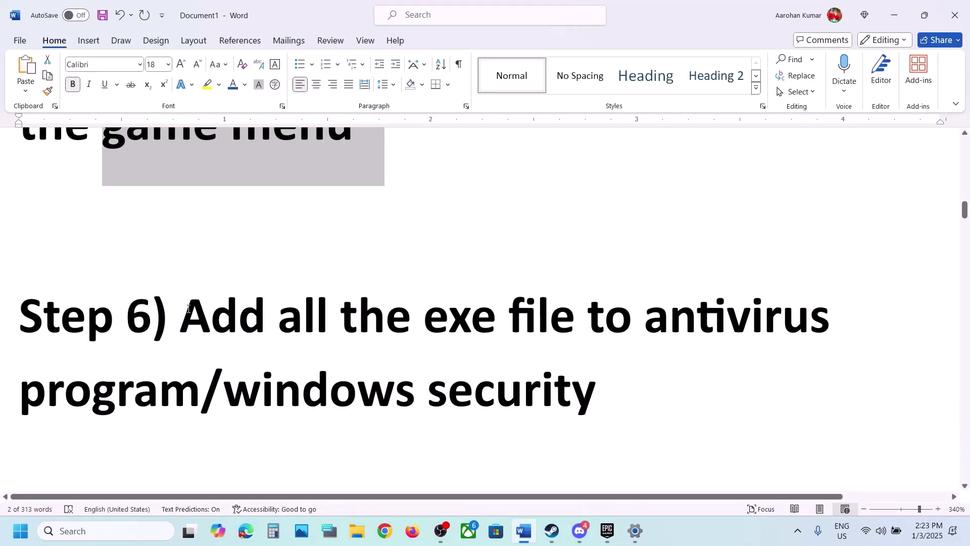
- Highlight the Step 6 note, then go through Privacy & security and Virus & threat protection to ransomware protection's allowed apps
drag(188, 309, 205, 390)
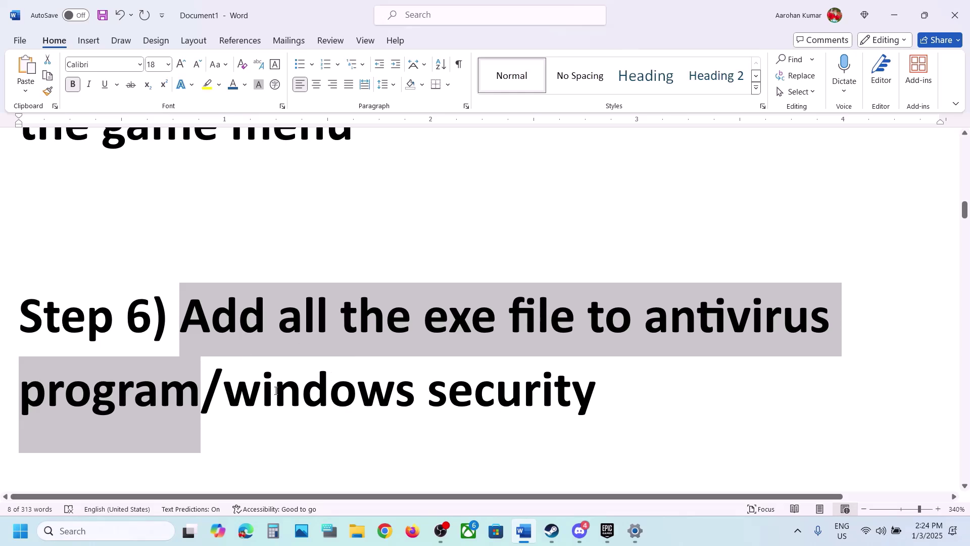
key(alt+Tab)
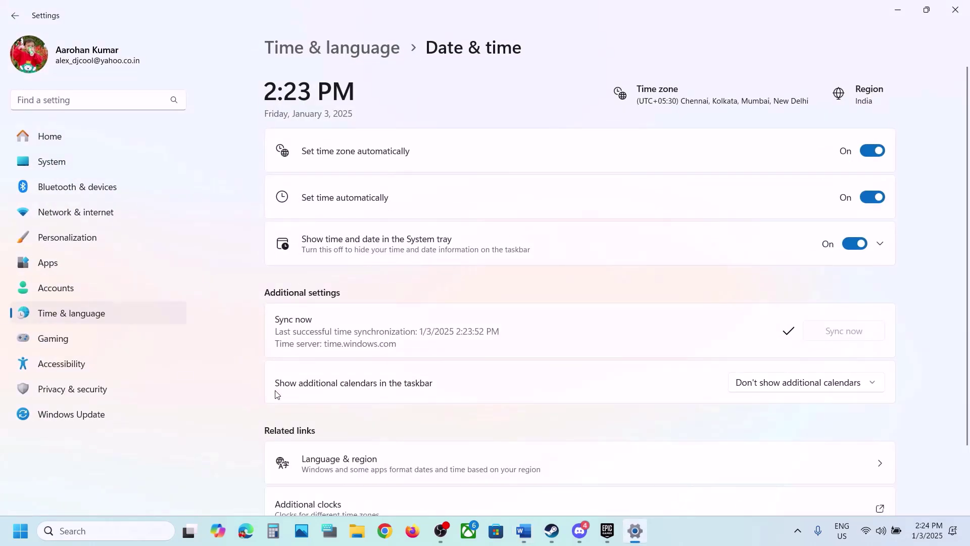
click(65, 388)
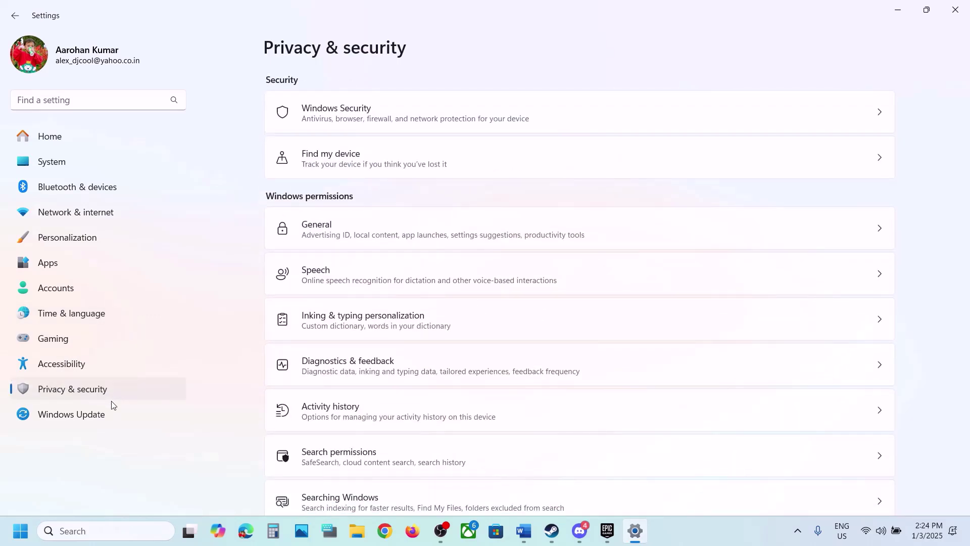
click(428, 115)
click(349, 201)
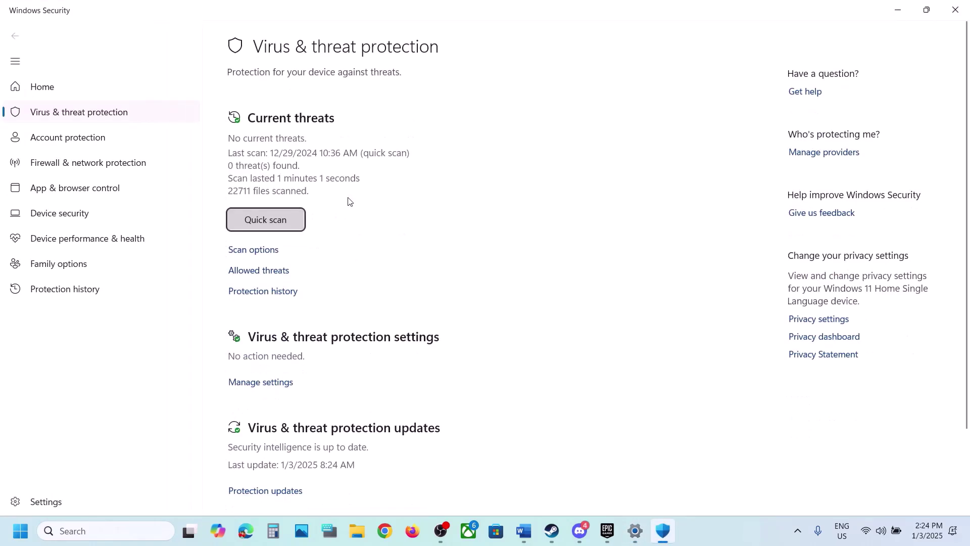
scroll(348, 202, down, 3)
click(305, 479)
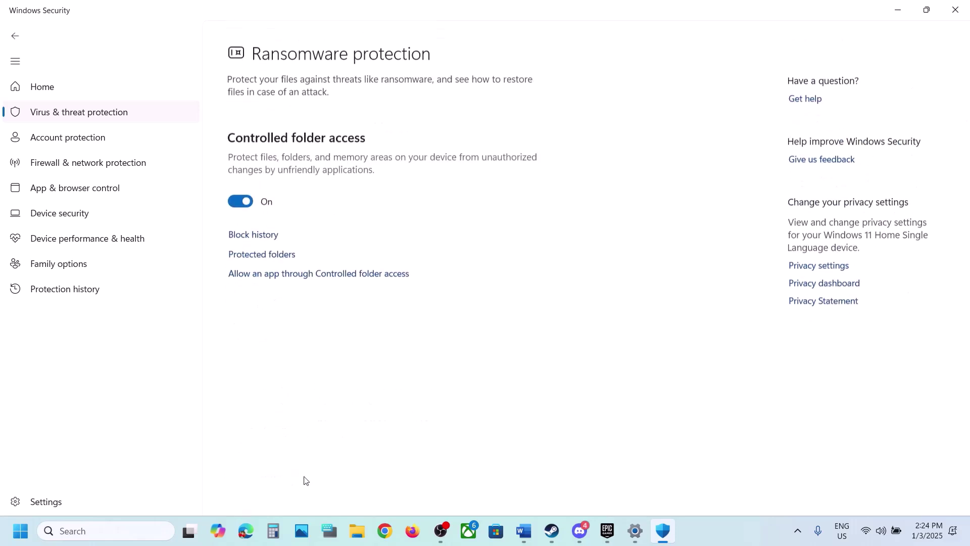
click(323, 267)
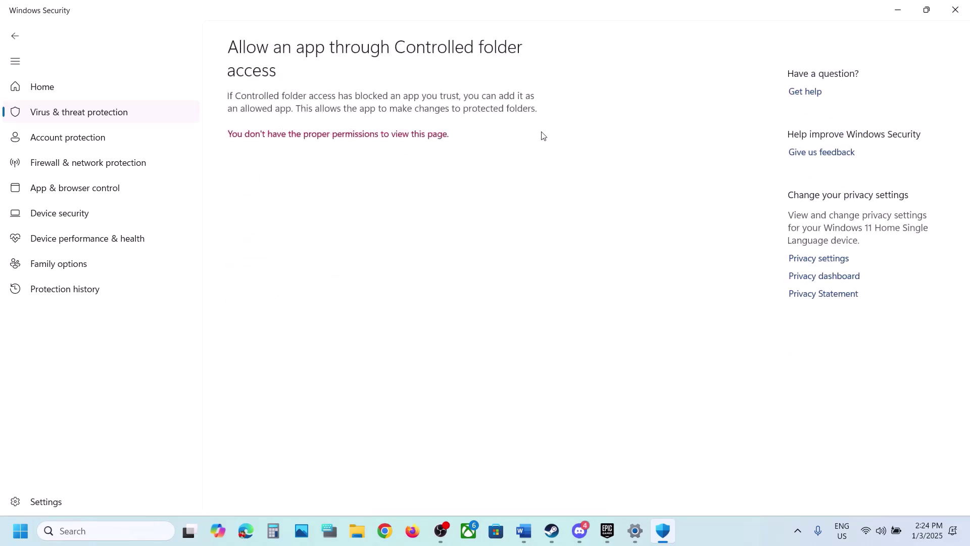
scroll(345, 133, down, 2)
- Allow HLLEpicGamesStore through Controlled folder access
click(314, 52)
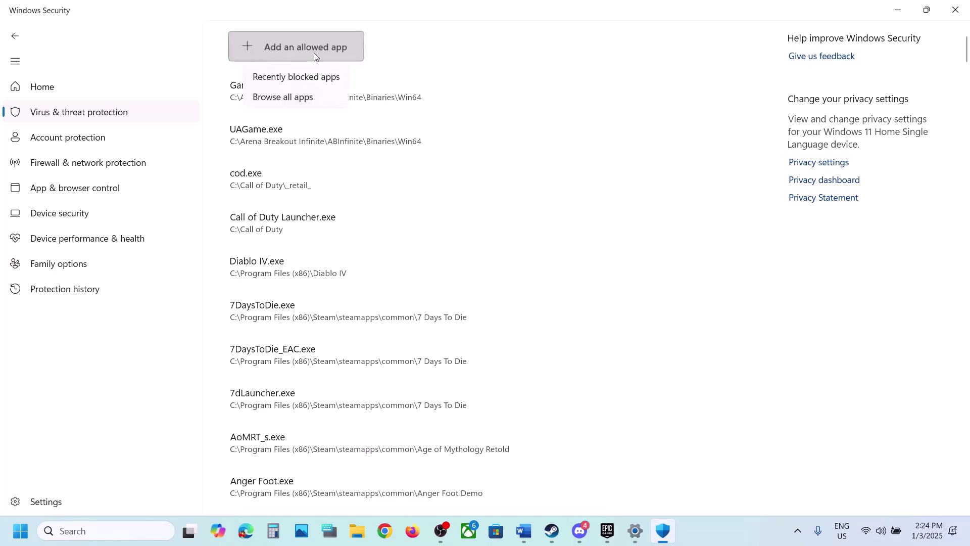
click(308, 100)
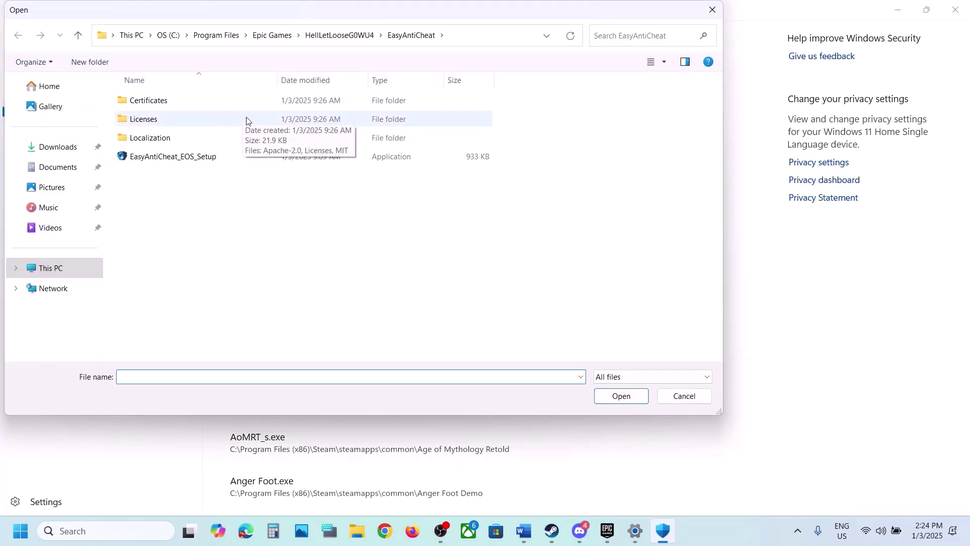
click(75, 36)
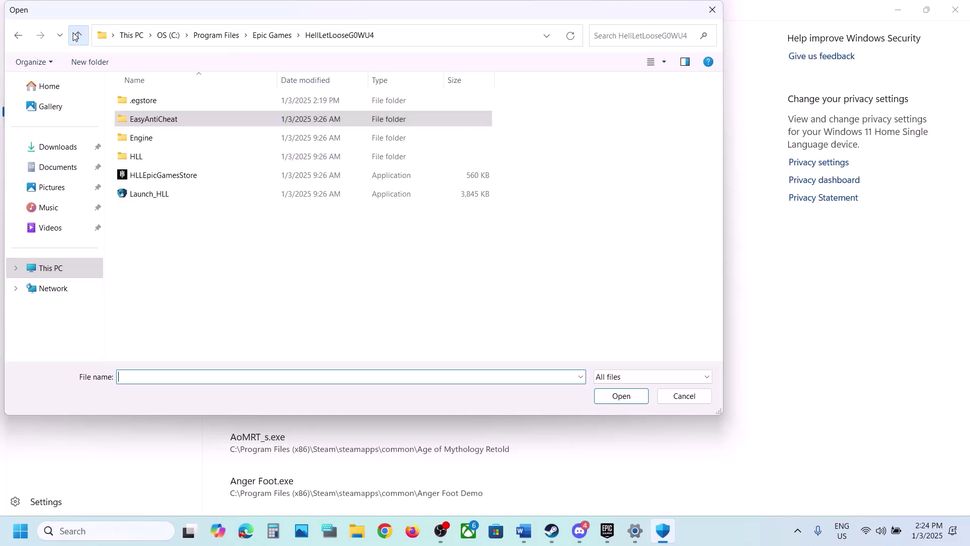
click(174, 177)
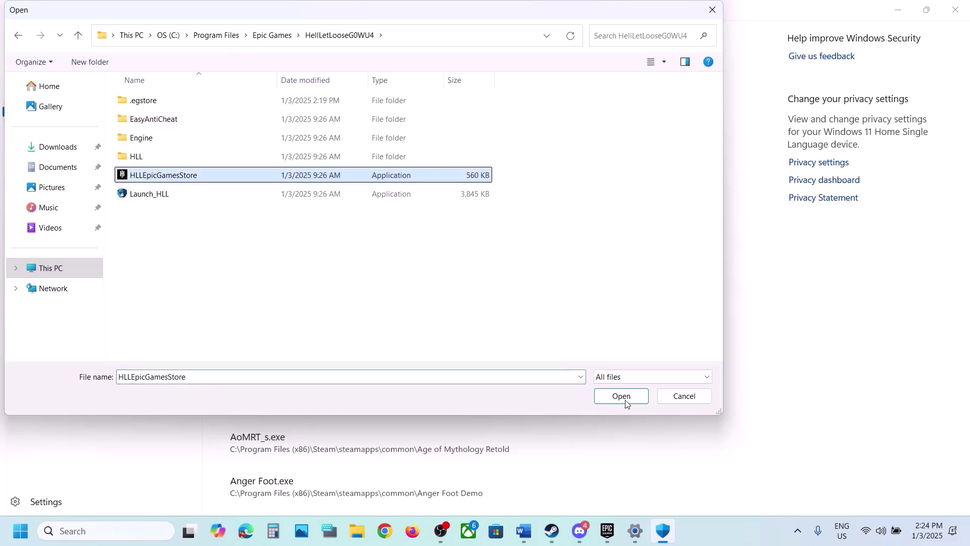
click(620, 397)
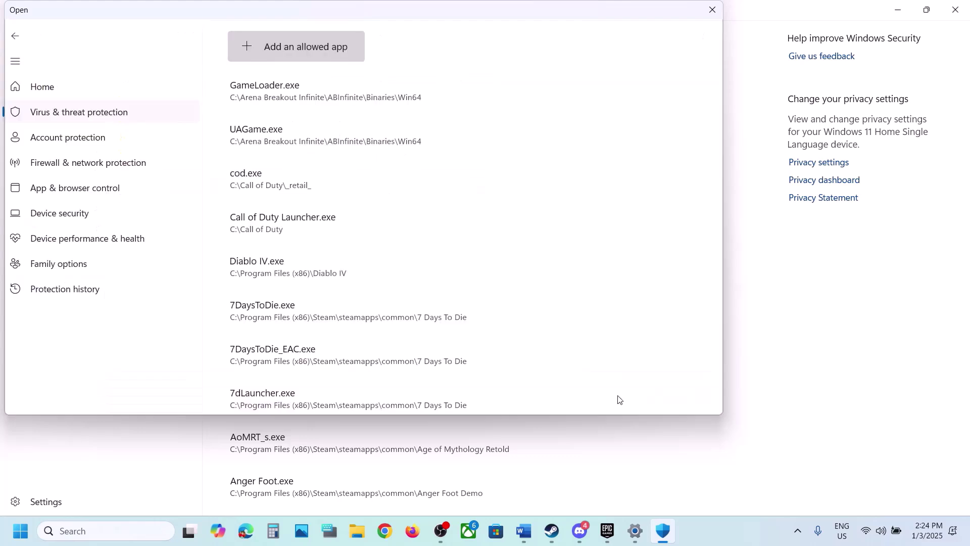
- Allow Launch_HLL through Controlled folder access
click(325, 54)
click(313, 101)
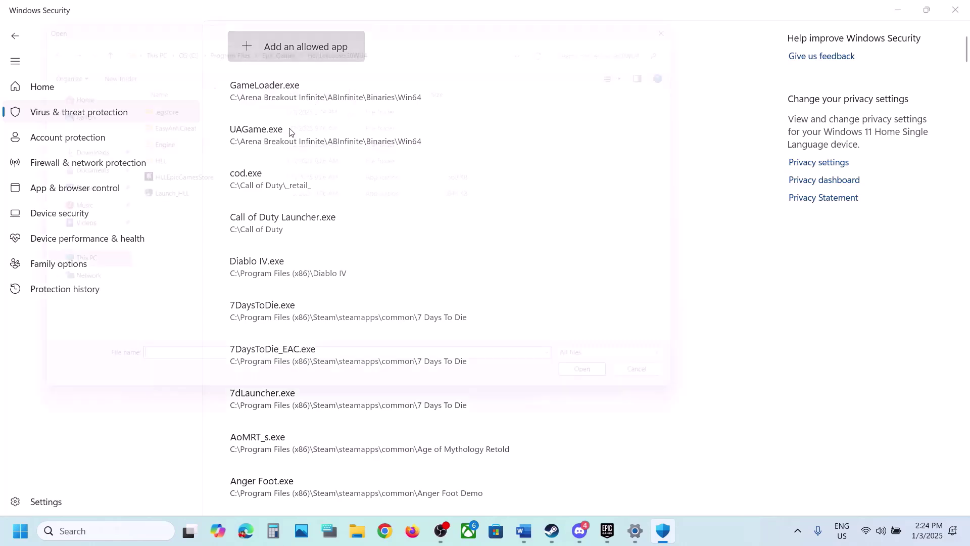
click(180, 192)
click(623, 396)
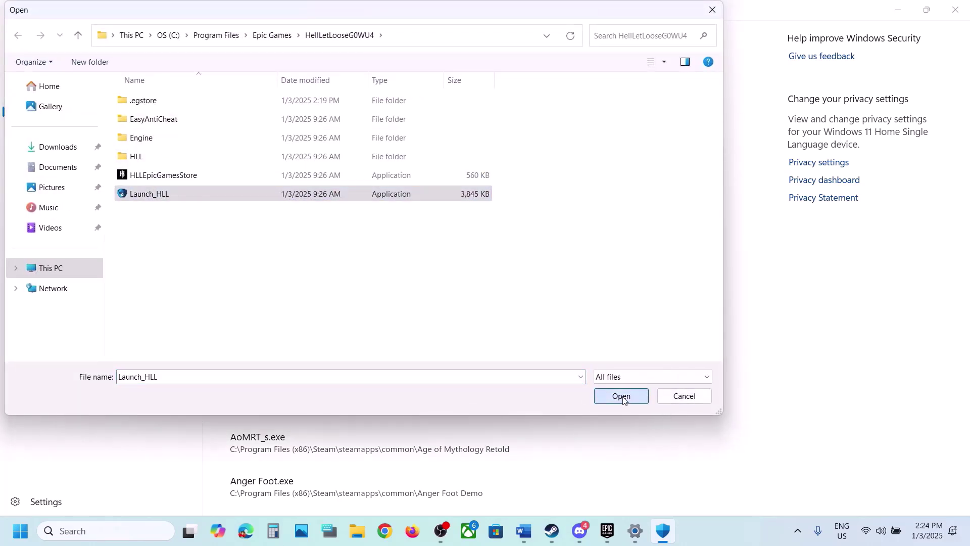
- Allow HLLEpicGamesStore-Win64-Shipping from HLL\Binaries\Win64 through Controlled folder access
click(317, 56)
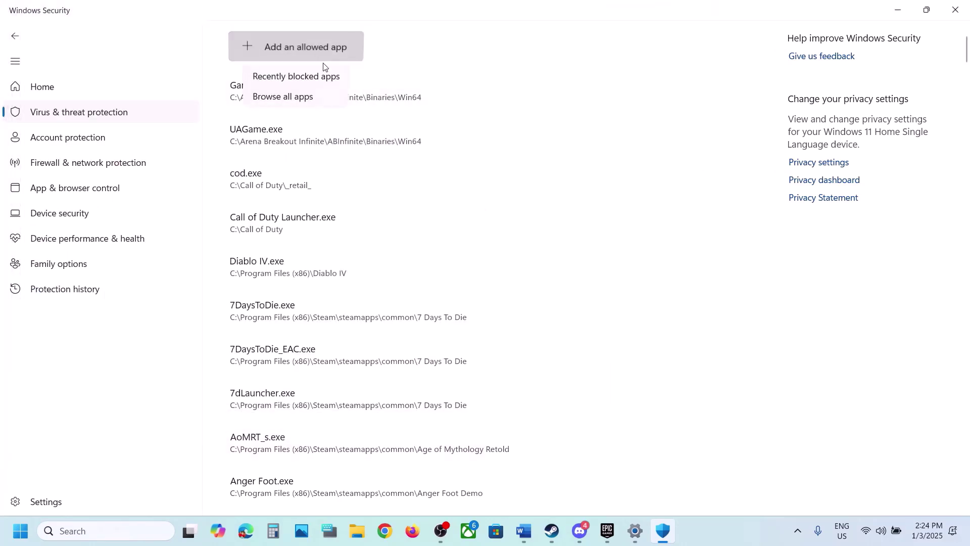
click(304, 98)
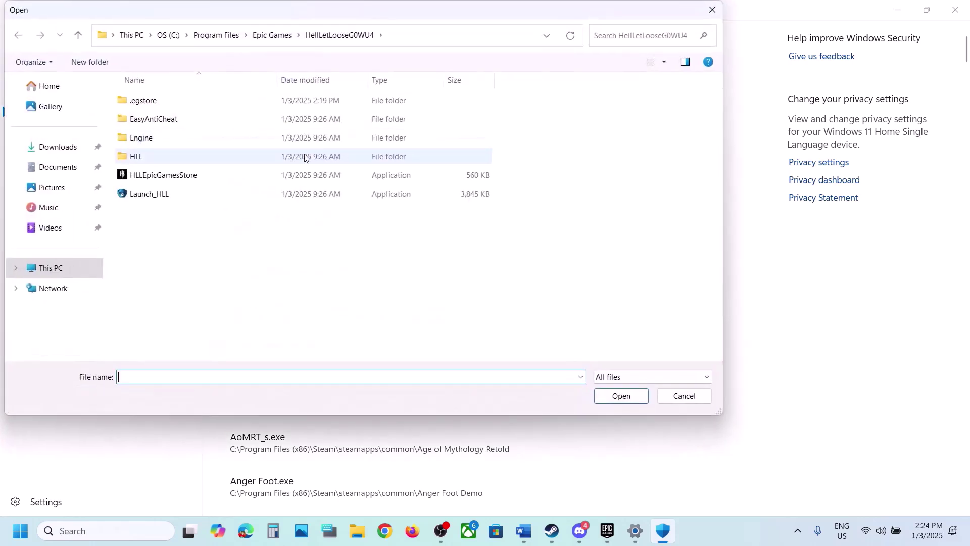
double_click(130, 157)
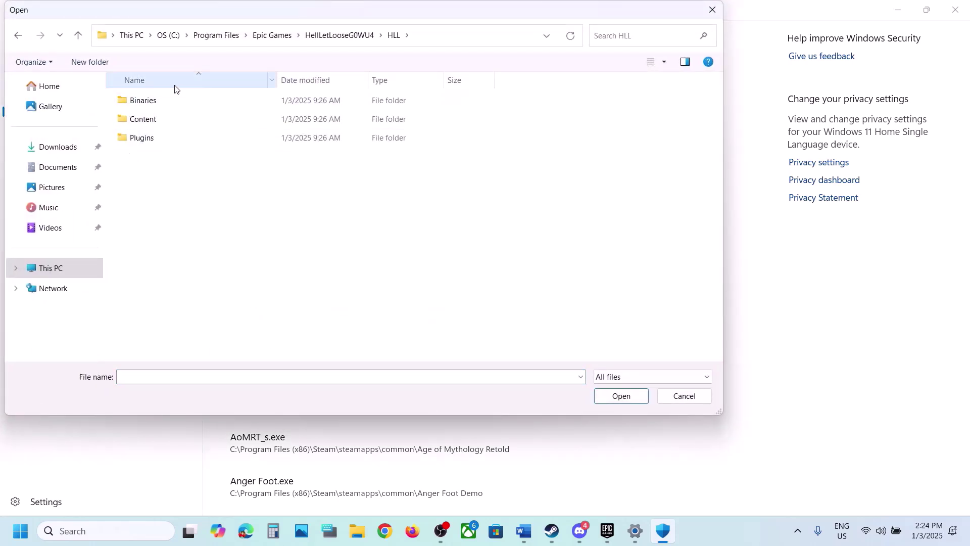
click(158, 100)
double_click(158, 100)
double_click(159, 100)
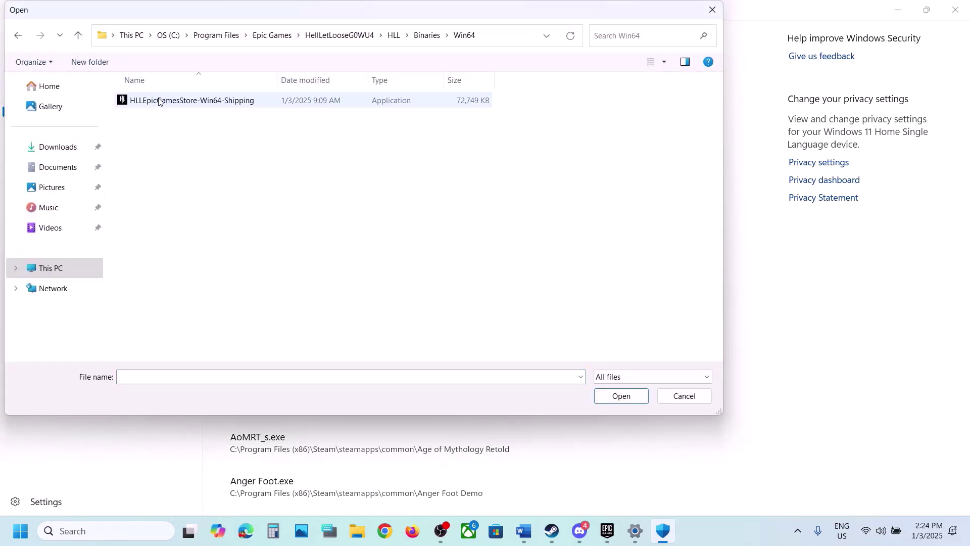
click(226, 101)
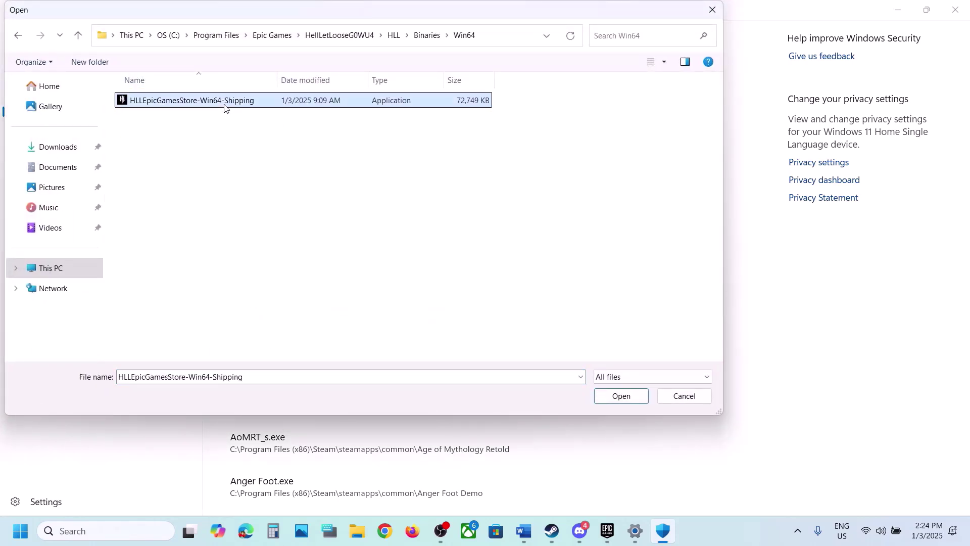
click(608, 397)
- Allow EasyAntiCheat_EOS_Setup from the EasyAntiCheat folder through Controlled folder access
click(310, 46)
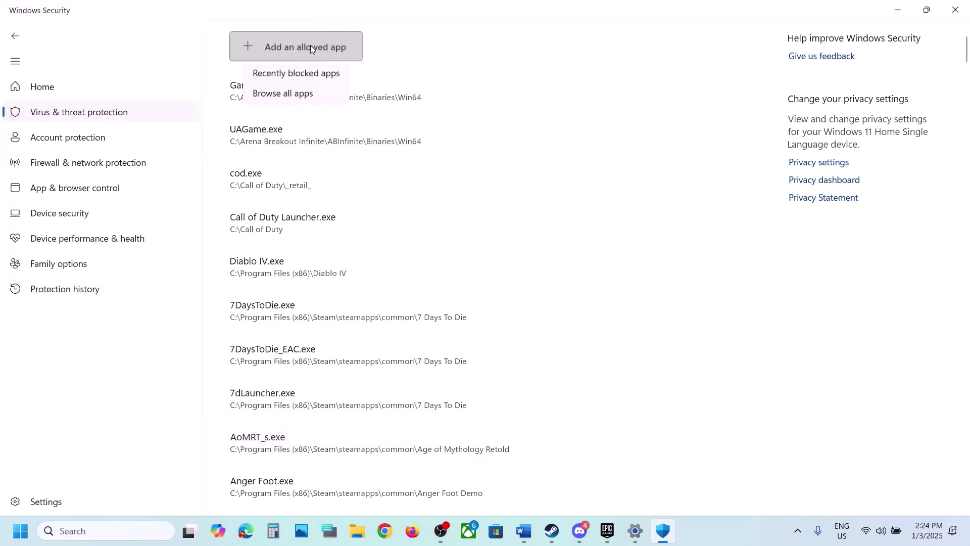
click(314, 95)
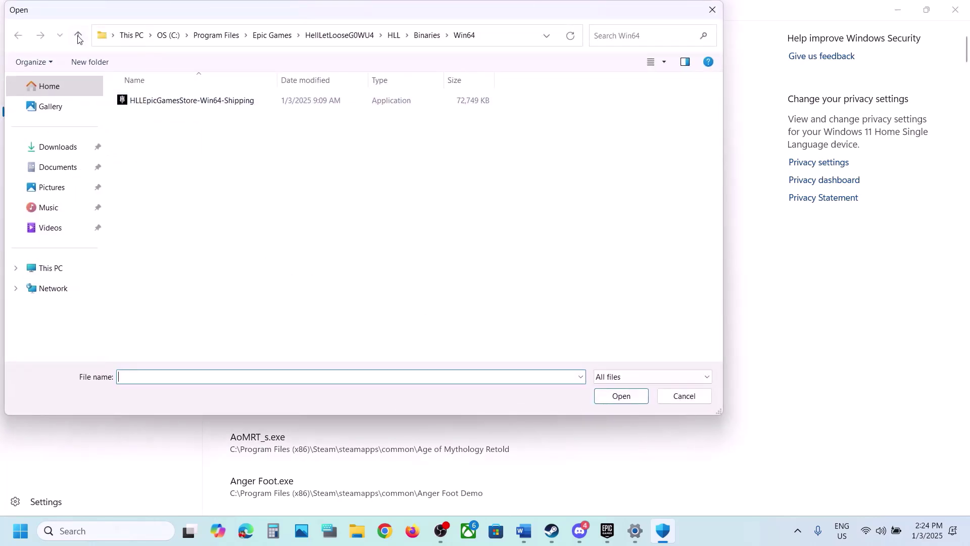
click(79, 37)
click(78, 36)
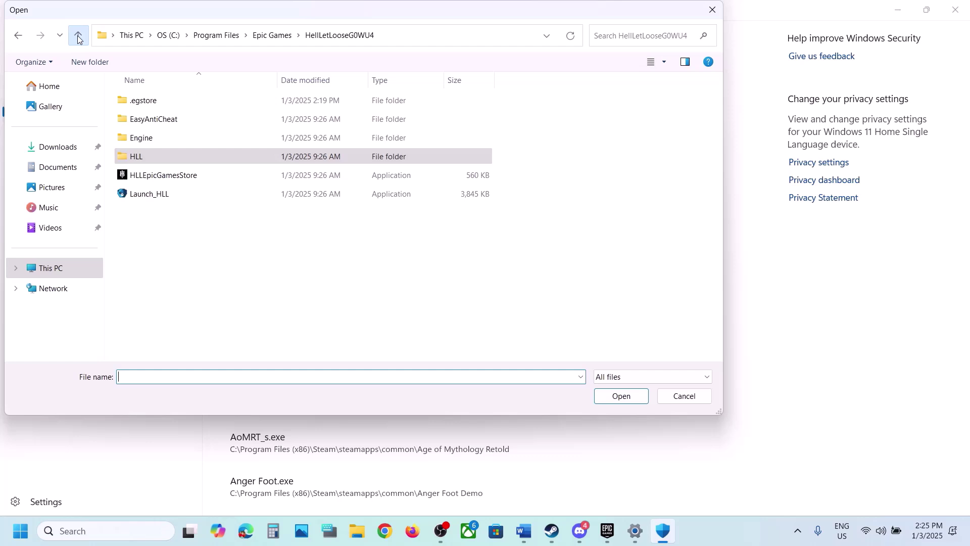
double_click(158, 118)
click(161, 157)
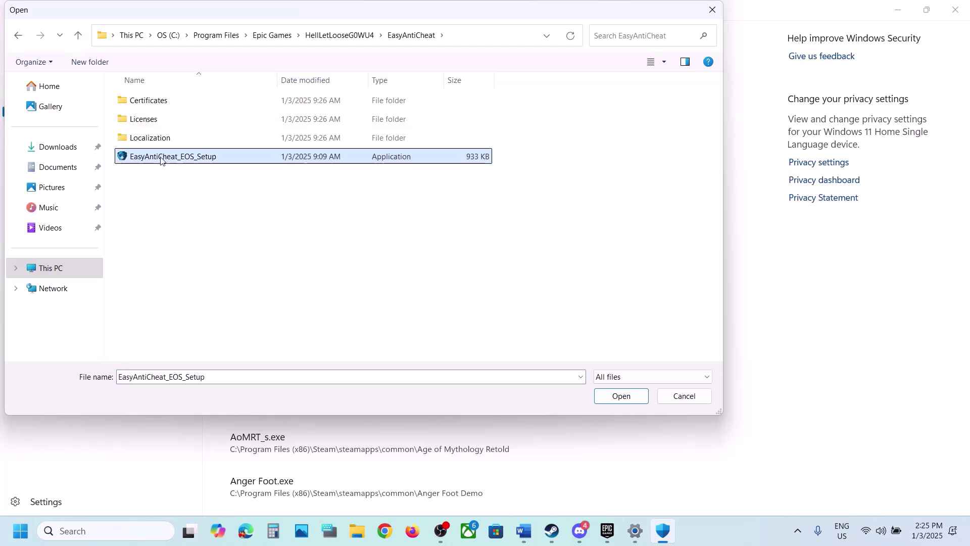
click(620, 398)
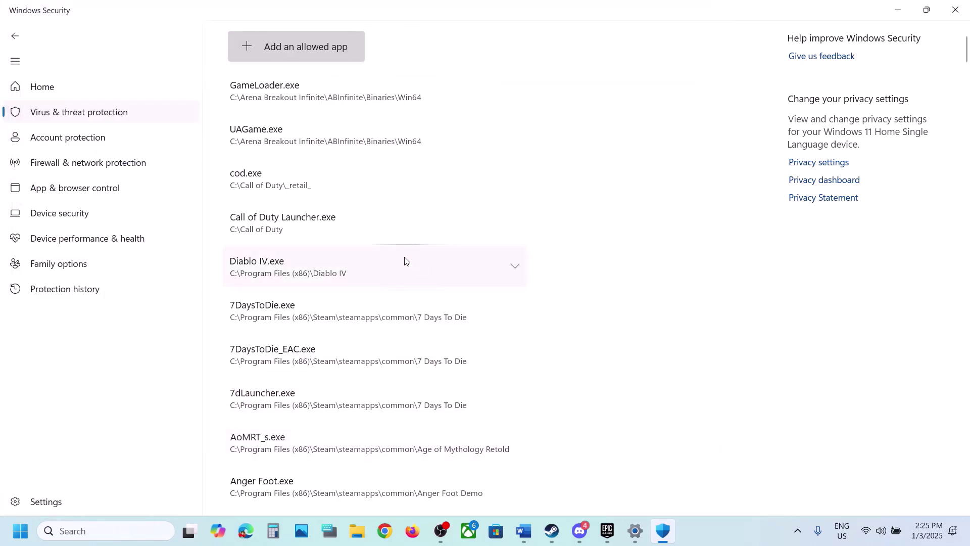
- Open Control Panel's Windows Defender Firewall allowed-apps list and unlock it for editing
click(129, 530)
text(co)
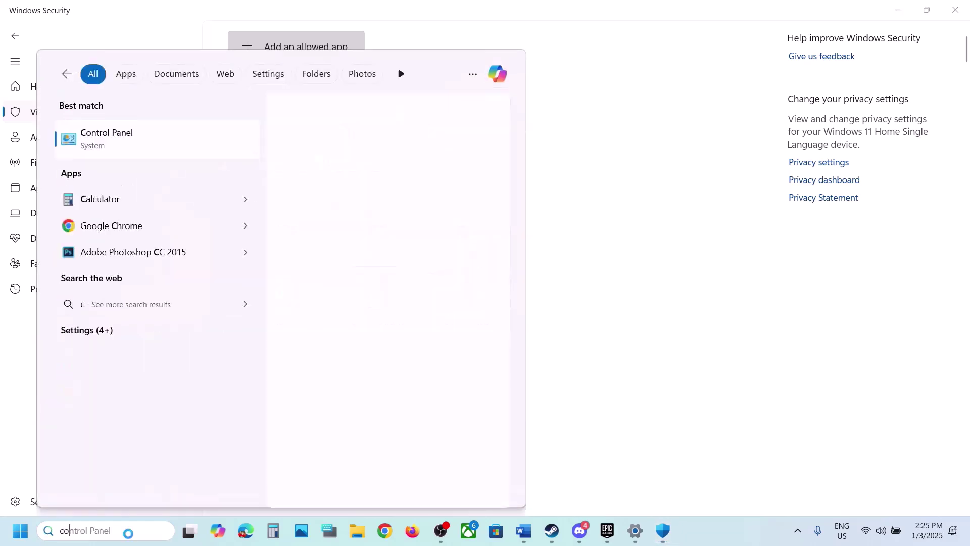
text(ntrol)
key(Escape)
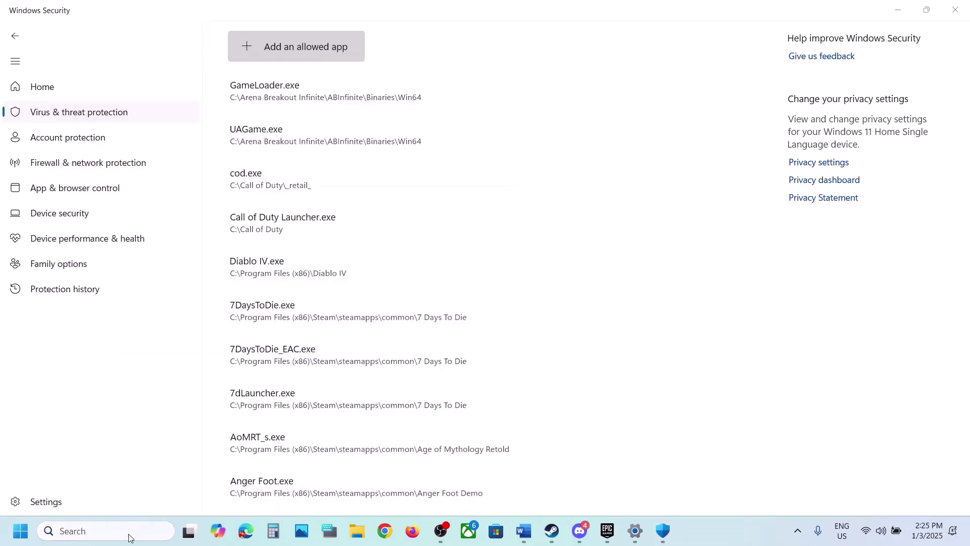
click(371, 100)
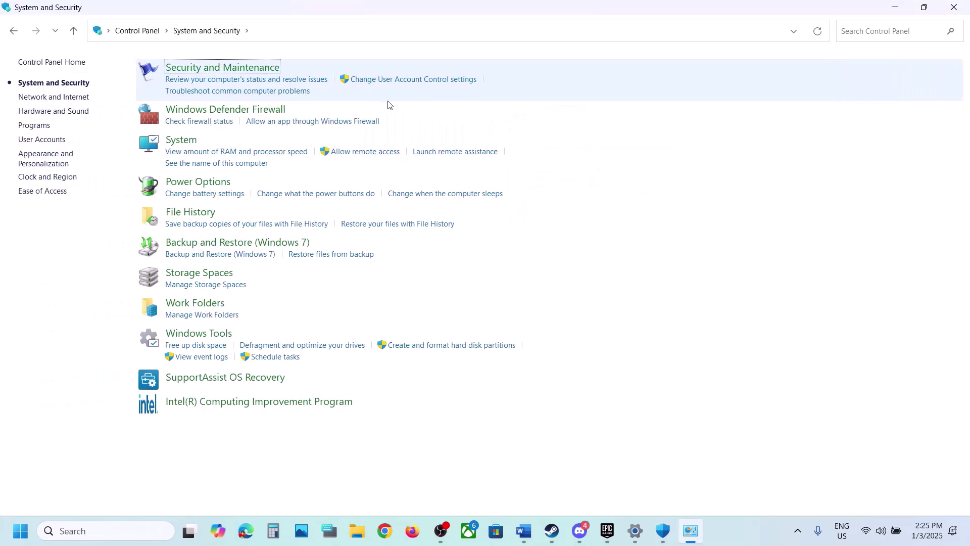
click(250, 109)
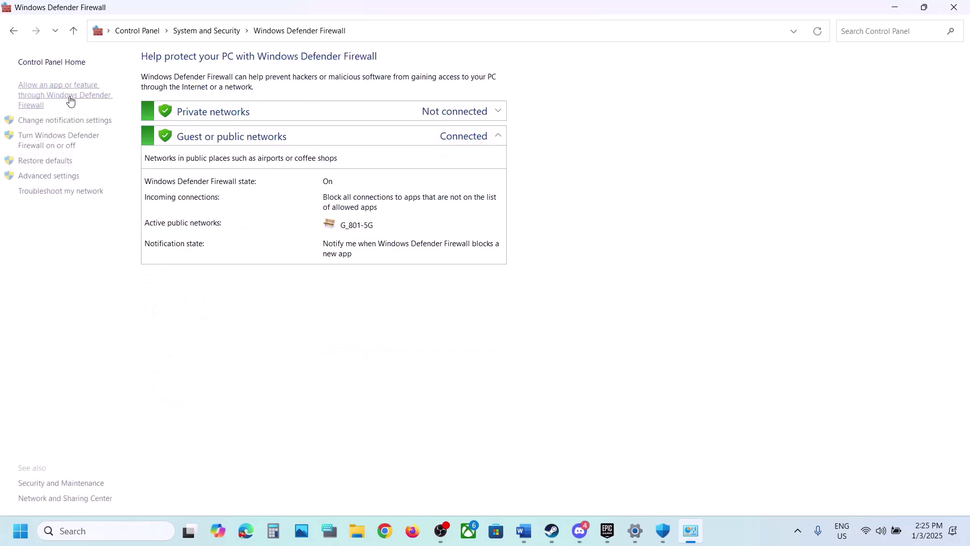
click(63, 96)
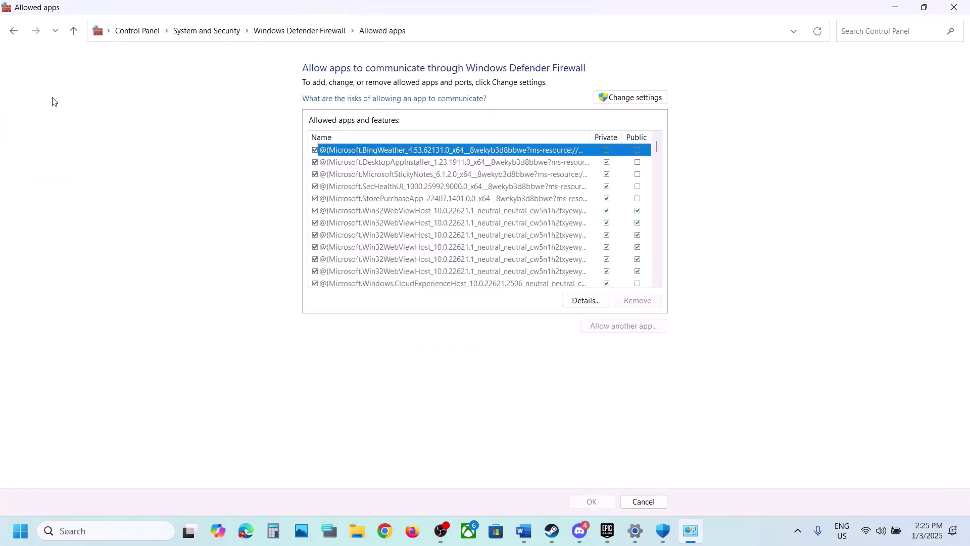
click(630, 98)
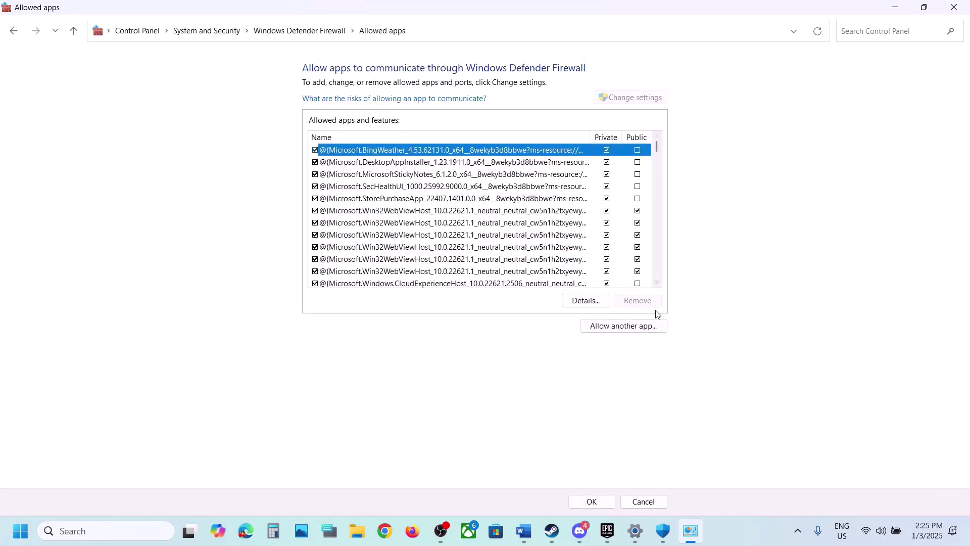
- Try adding HLLEpicGamesStore as a firewall exception and dismiss the already-in-list error
click(627, 327)
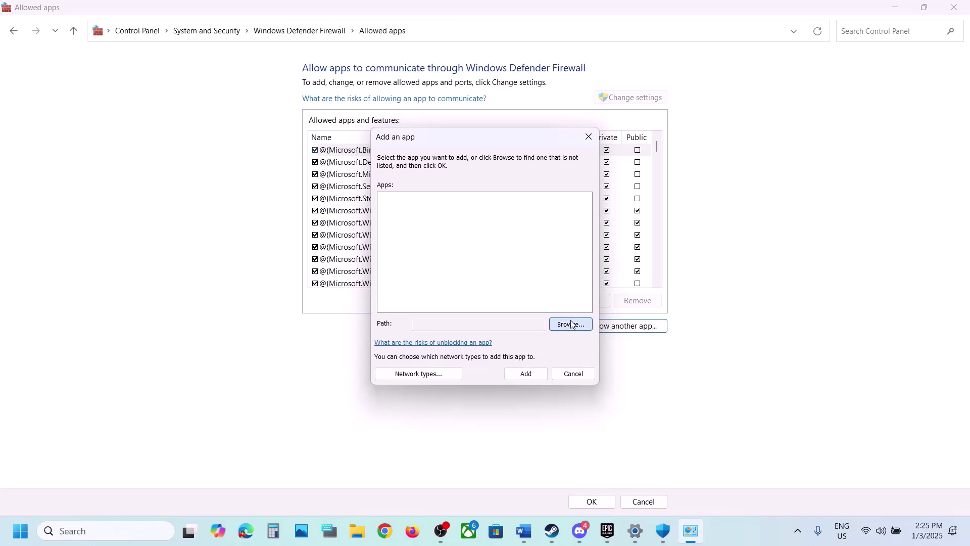
click(572, 325)
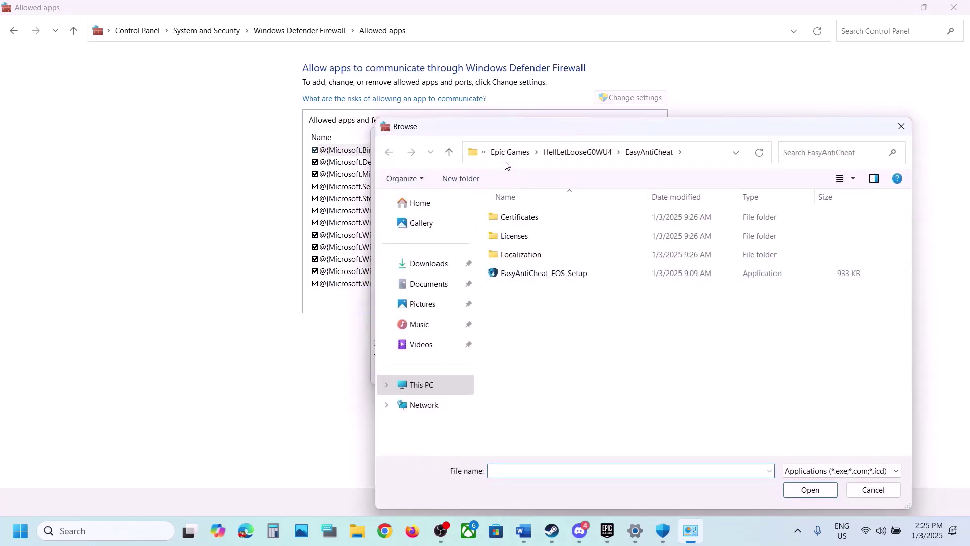
click(450, 152)
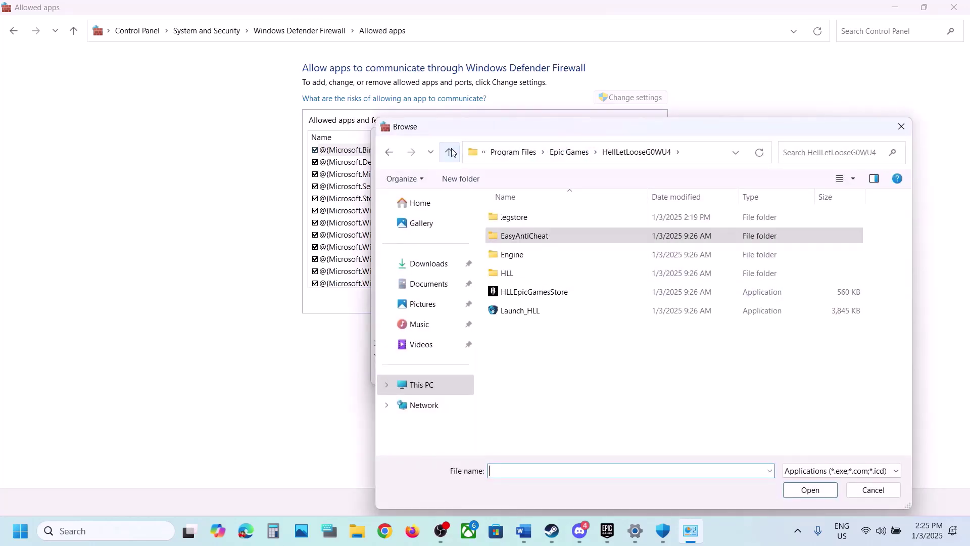
click(533, 293)
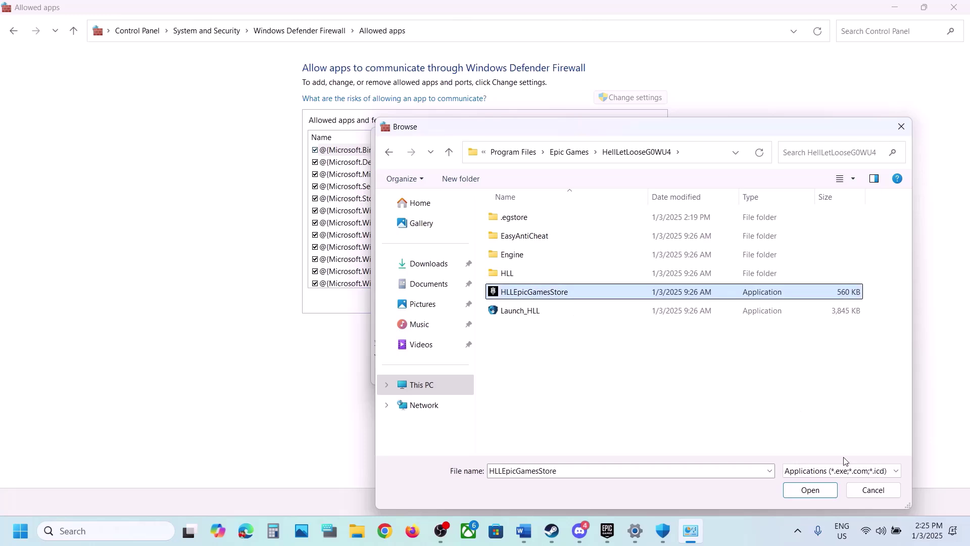
click(810, 491)
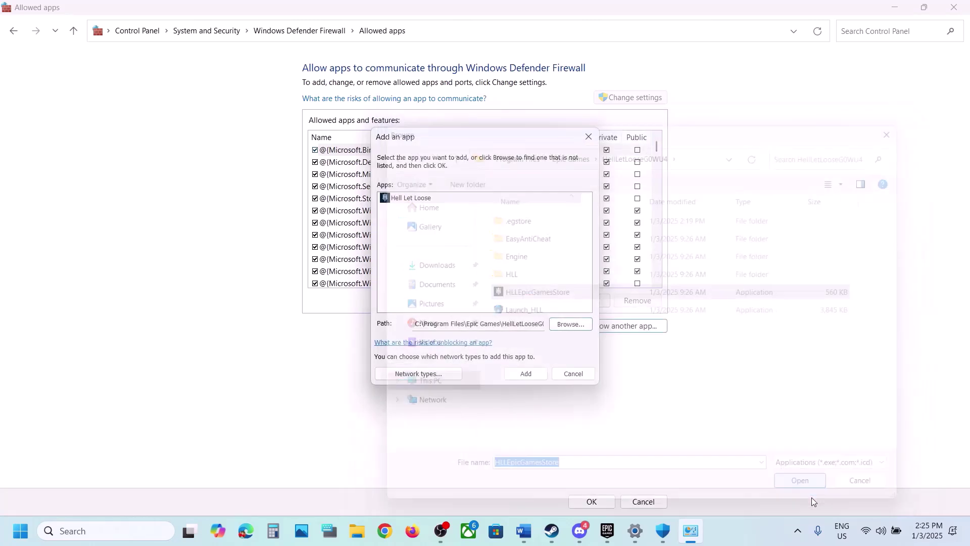
click(526, 374)
click(548, 313)
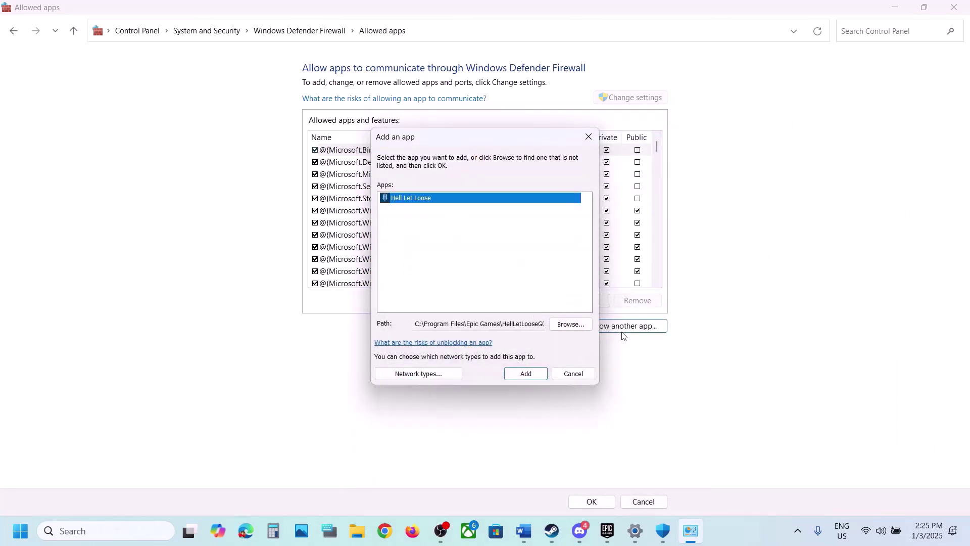
- Try adding Launch_HLL (Easy Anti-Cheat Bootstrapper (EOS)), find it's already an exception, and browse again
click(576, 324)
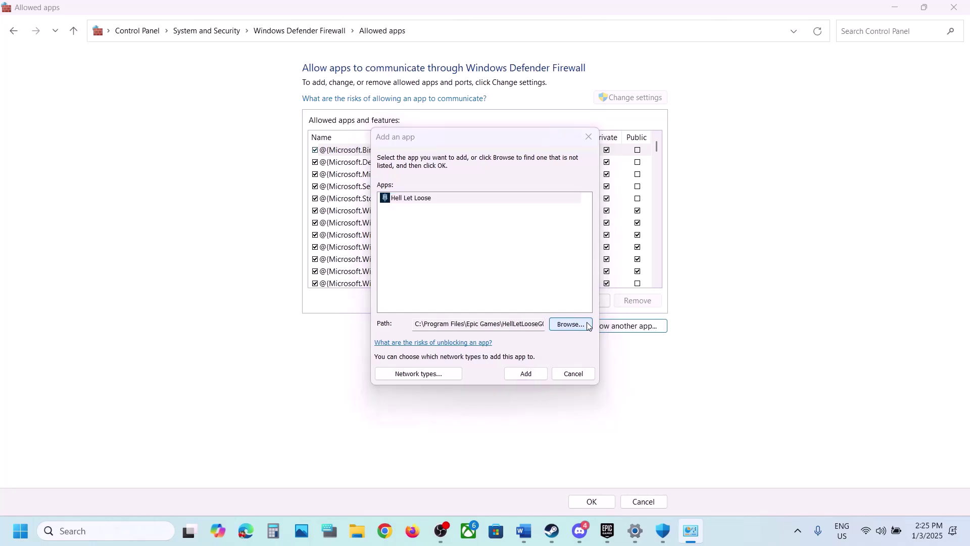
click(531, 309)
click(811, 492)
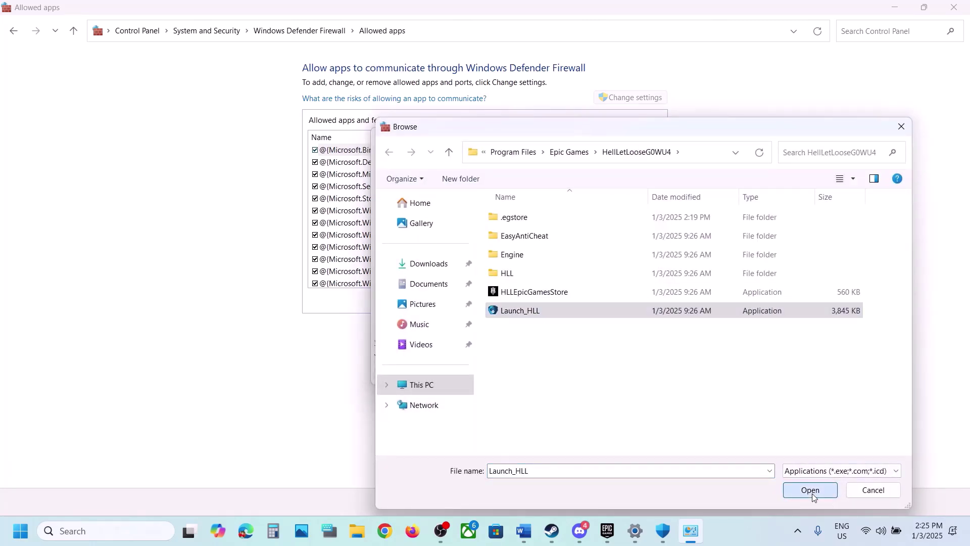
click(522, 378)
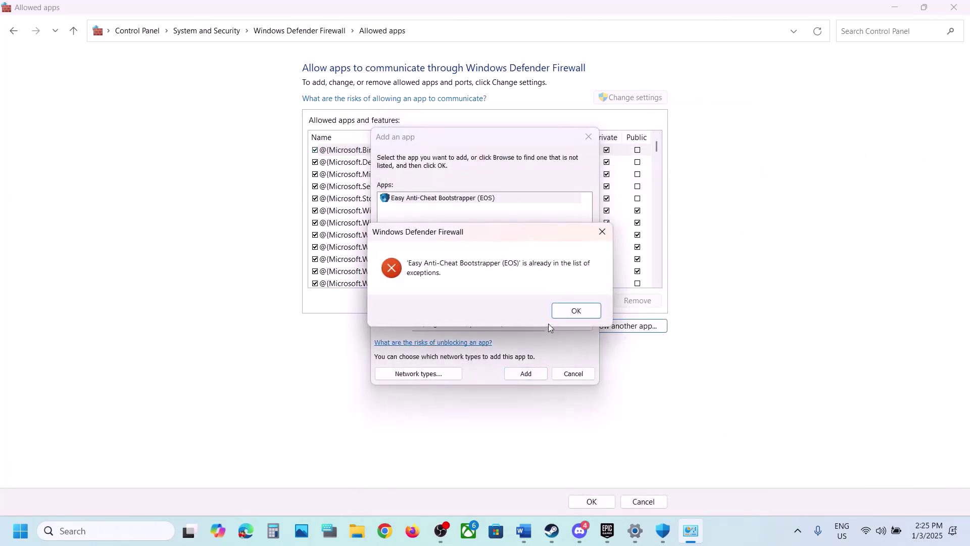
click(567, 312)
click(561, 328)
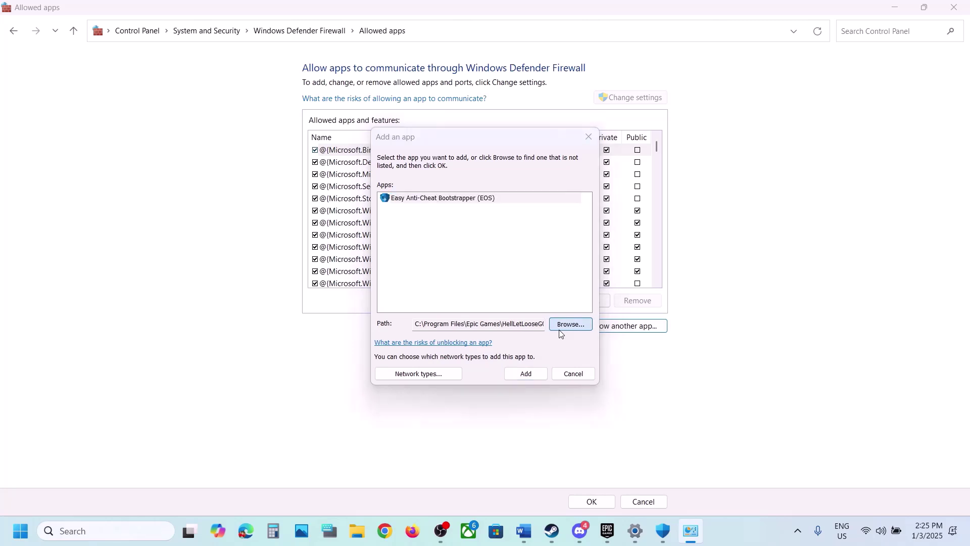
- Try adding HLLEpicGamesStore-Win64-Shipping; Hell Let Loose is already a firewall exception
double_click(524, 269)
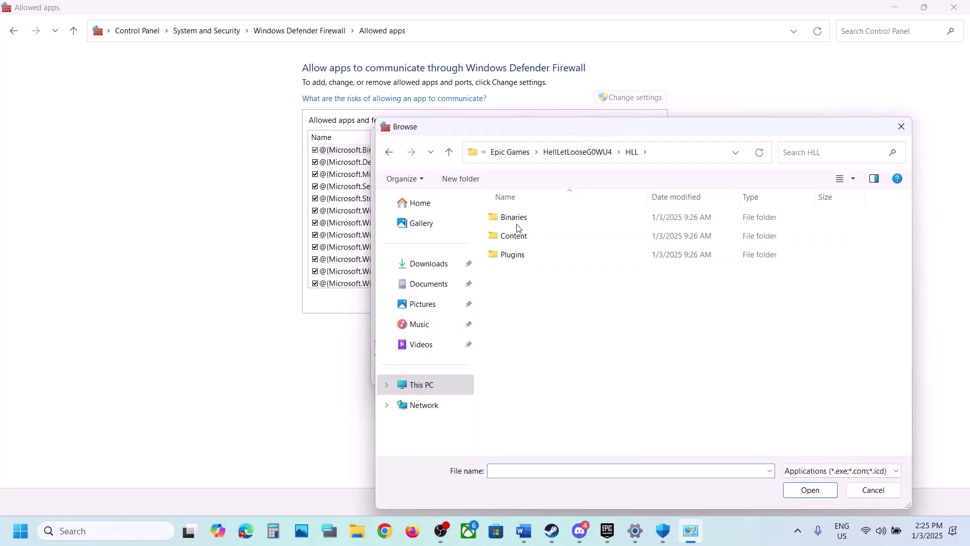
double_click(530, 218)
double_click(521, 218)
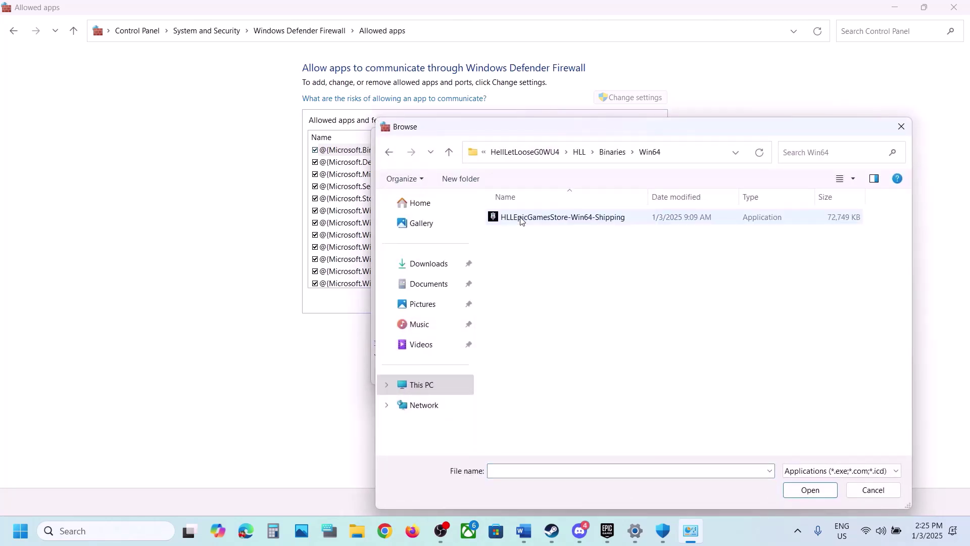
click(533, 218)
click(806, 489)
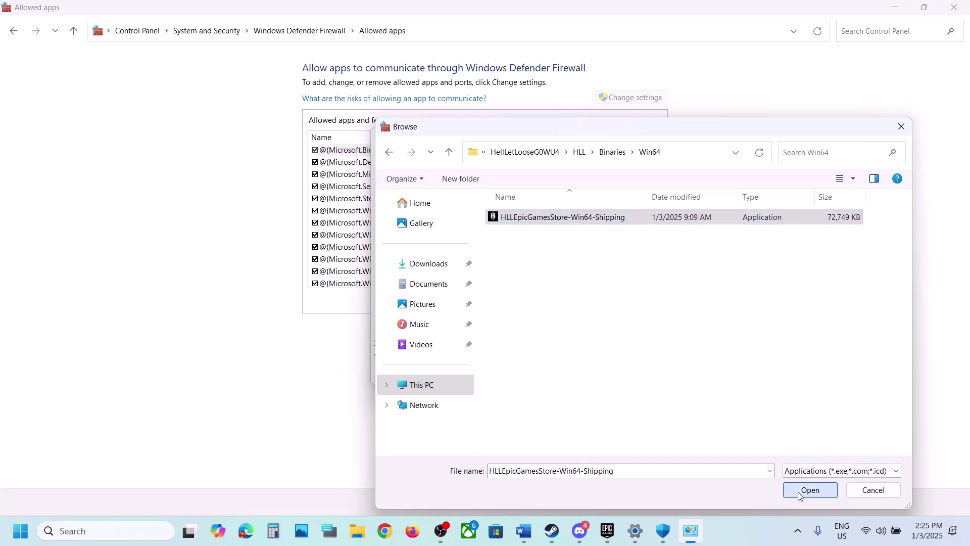
click(525, 375)
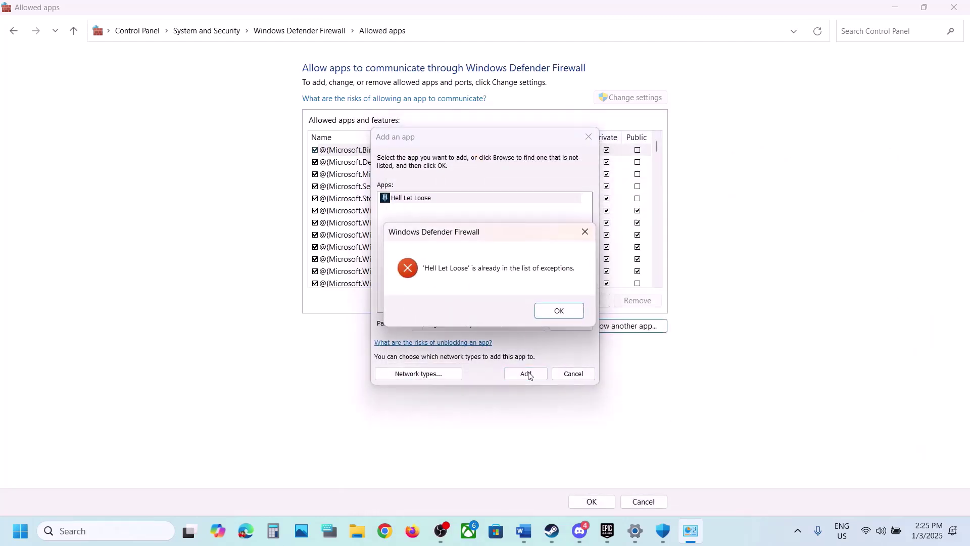
click(559, 312)
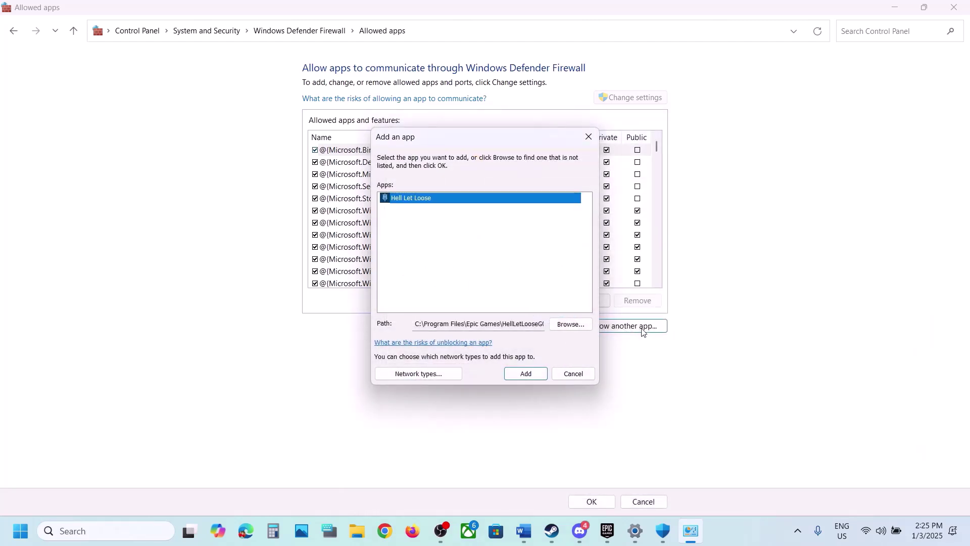
- Try adding EasyAntiCheat_EOS_Setup; Easy Anti-Cheat Service is already a firewall exception
click(570, 324)
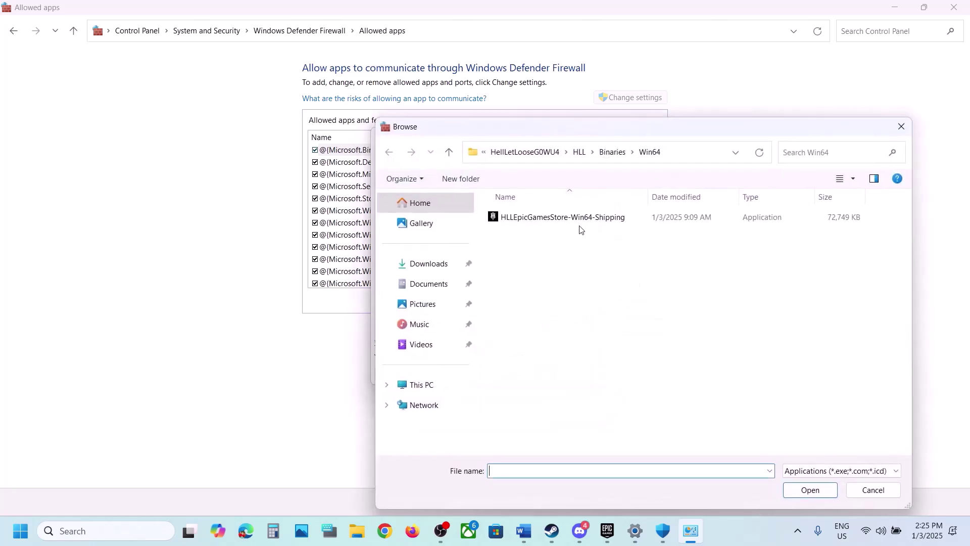
double_click(448, 151)
click(449, 151)
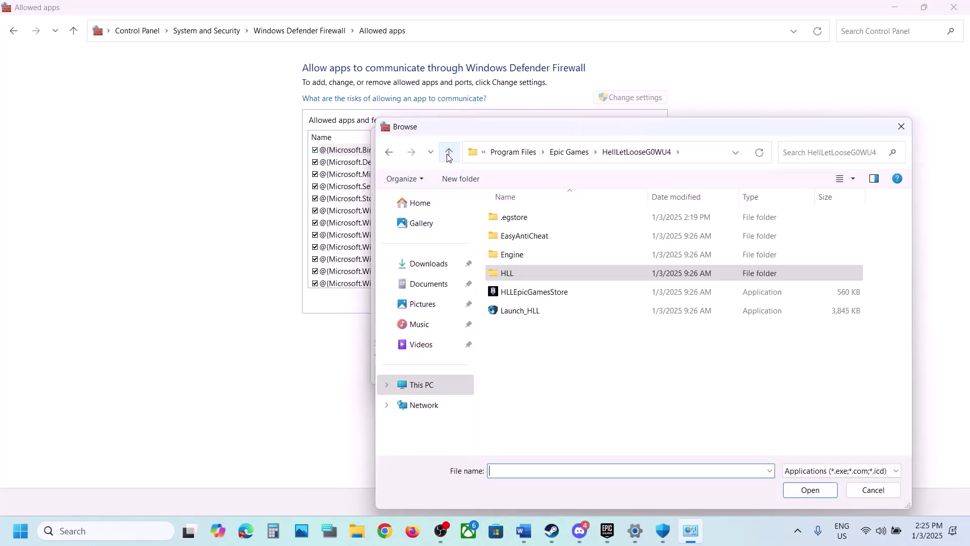
click(521, 235)
click(528, 274)
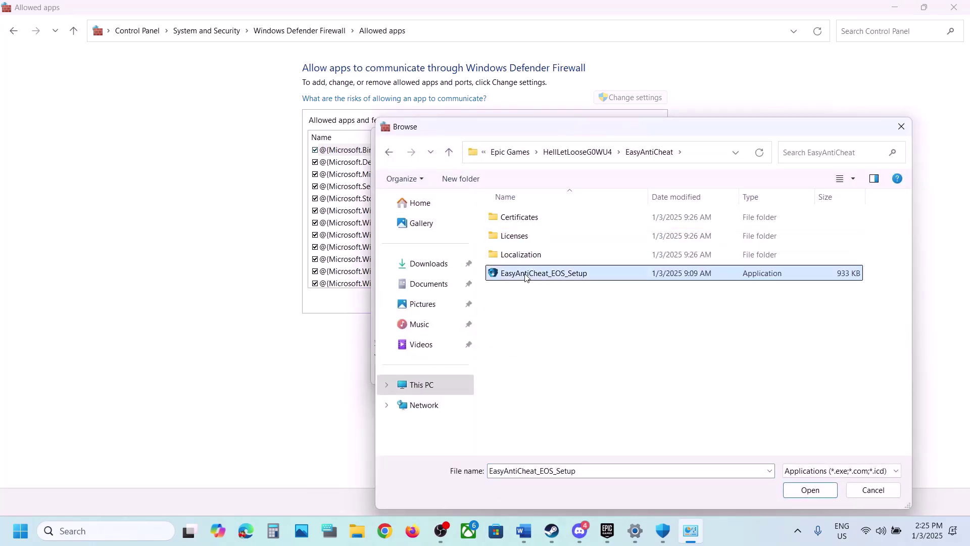
click(810, 489)
click(526, 373)
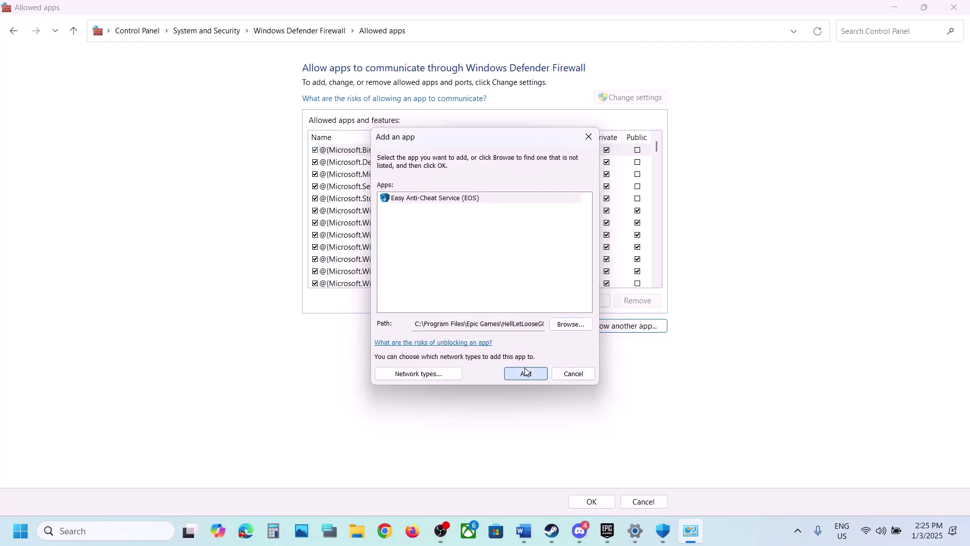
click(583, 311)
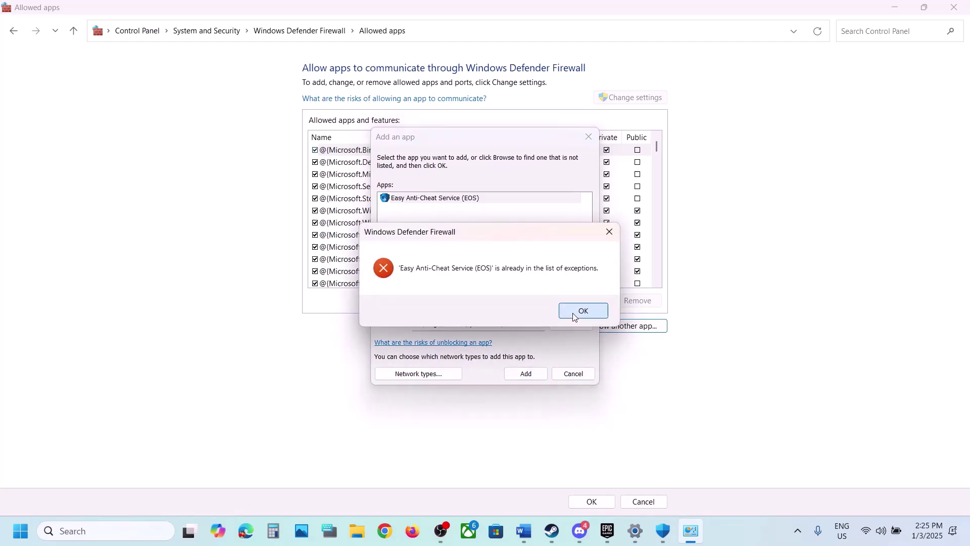
- Cancel, close the firewall, Windows Security and Settings windows, and scroll the notes to Step 7
click(576, 374)
click(955, 9)
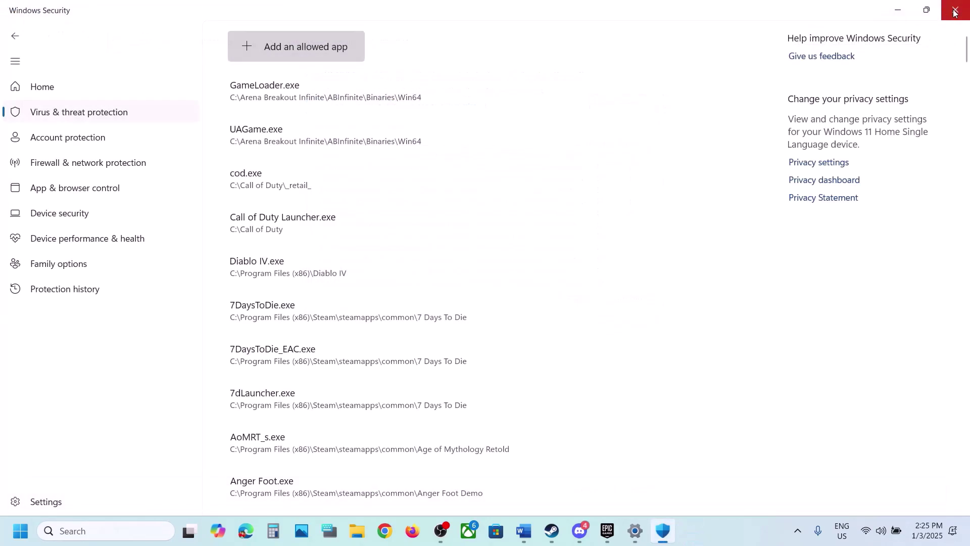
click(955, 10)
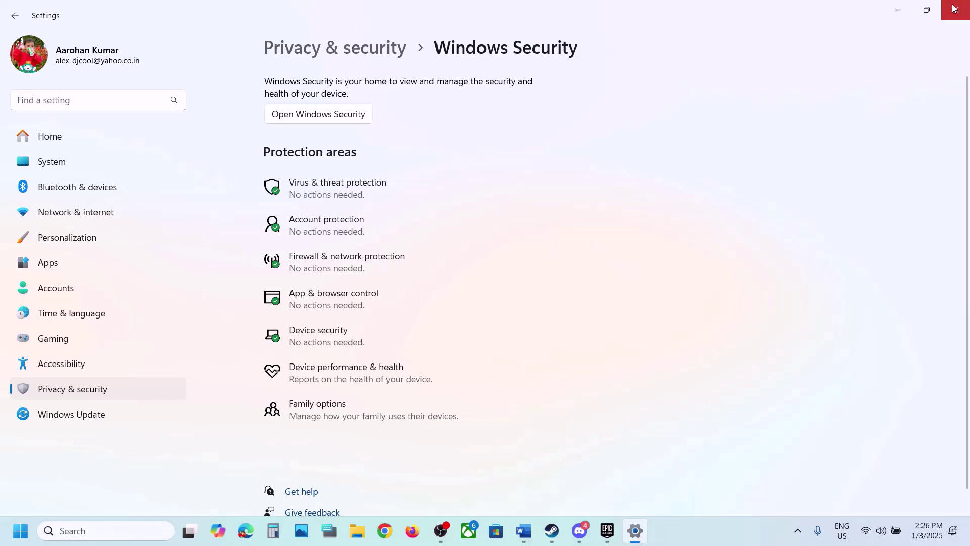
click(955, 8)
scroll(438, 280, down, 5)
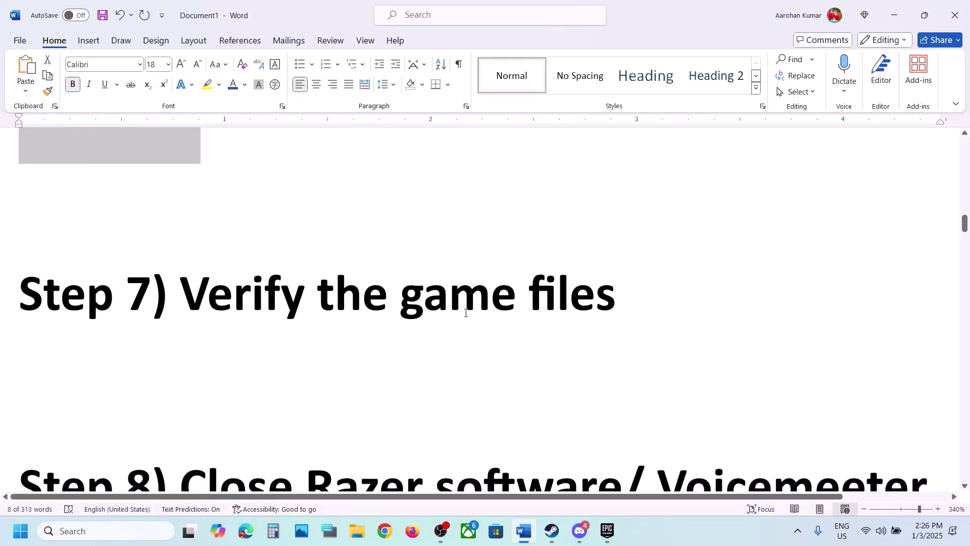
click(552, 530)
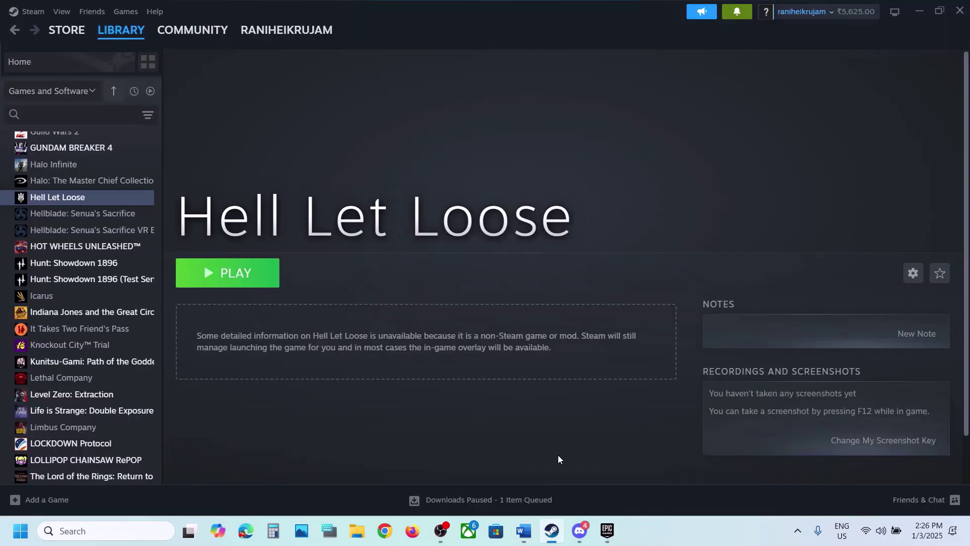
right_click(87, 197)
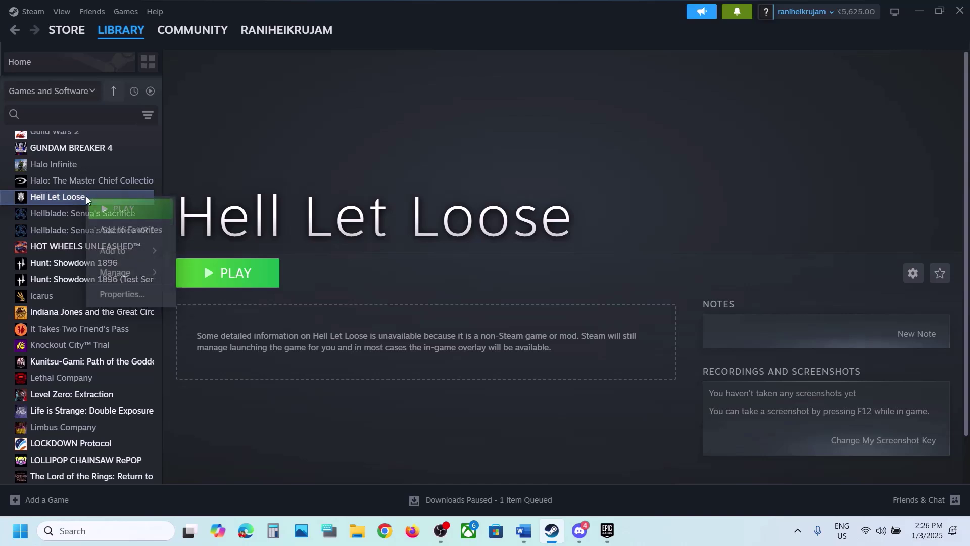
click(140, 298)
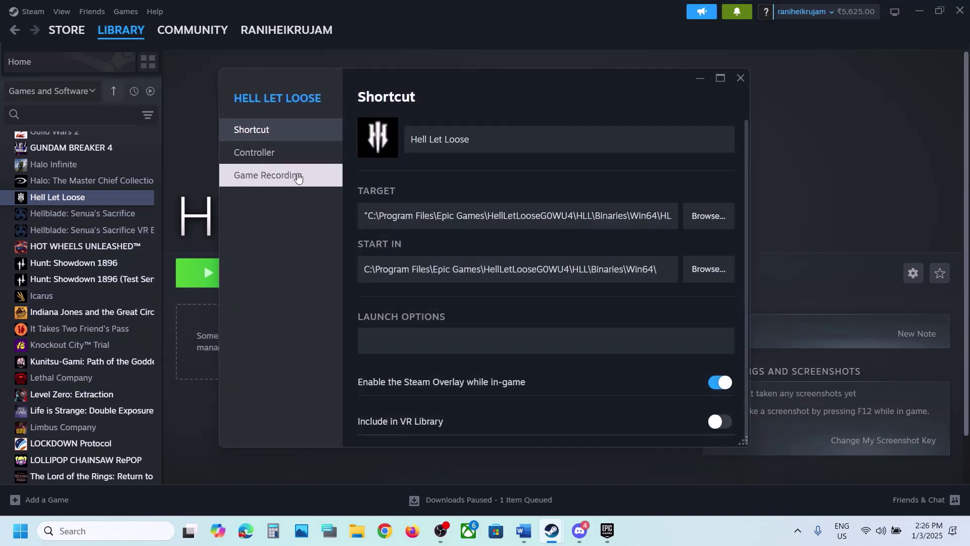
click(741, 78)
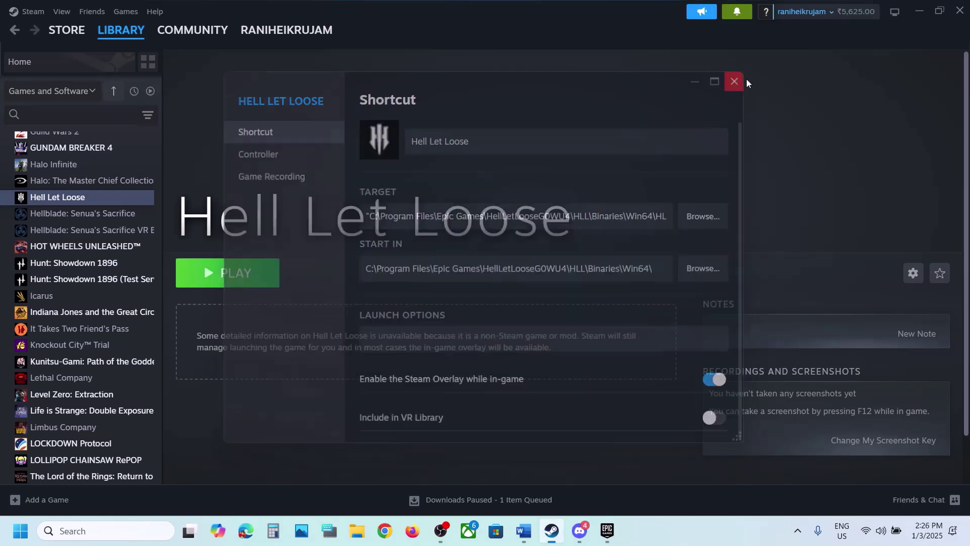
right_click(58, 248)
click(101, 342)
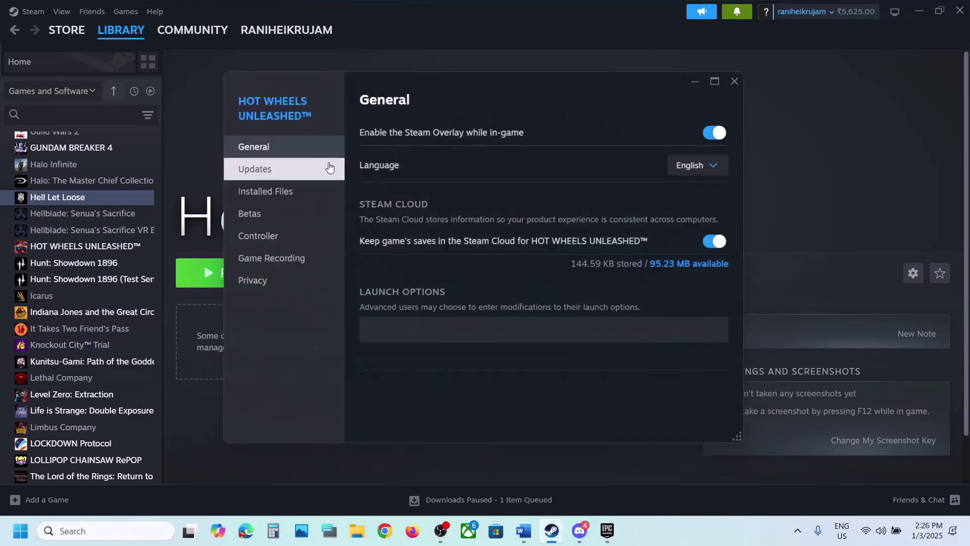
click(261, 190)
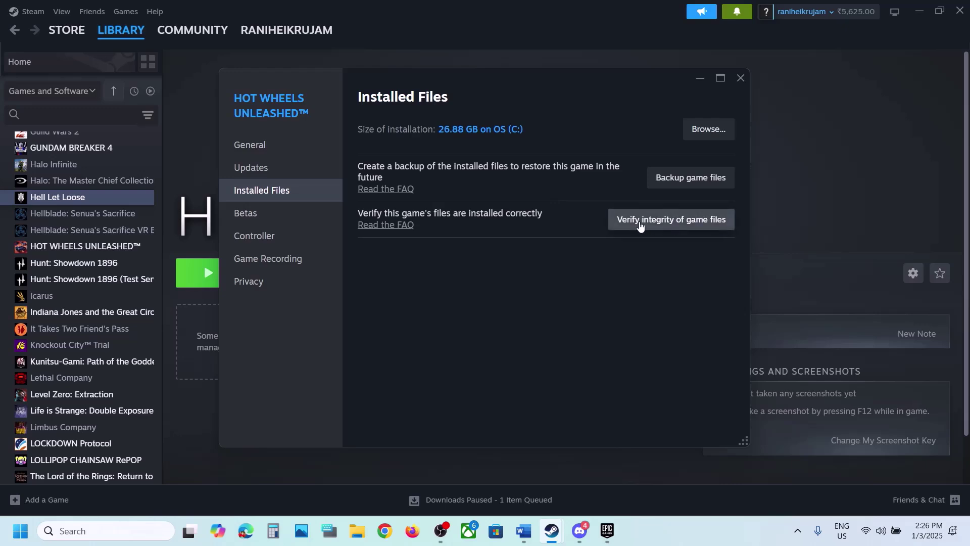
click(743, 77)
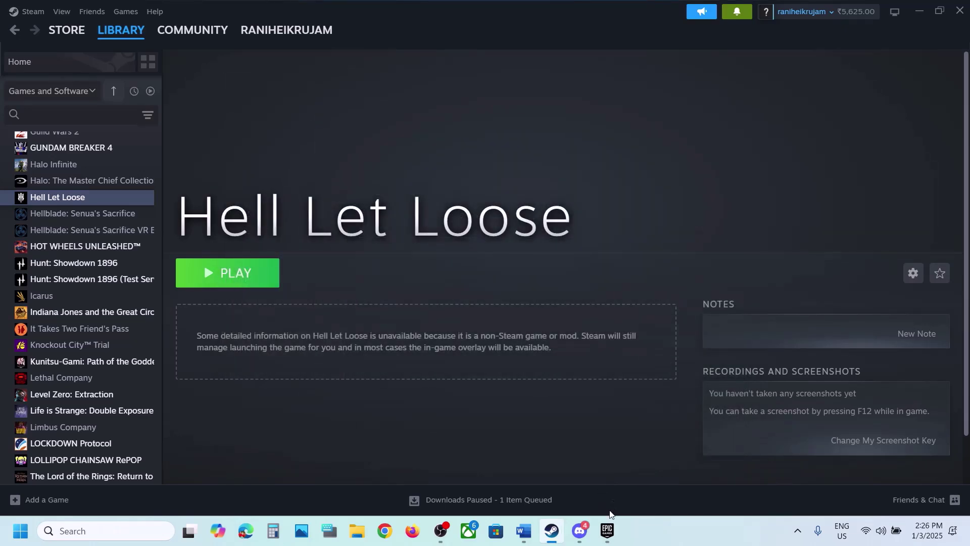
- Check Hell Let Loose's Manage options in the Epic library, close them, and return to Word
click(608, 530)
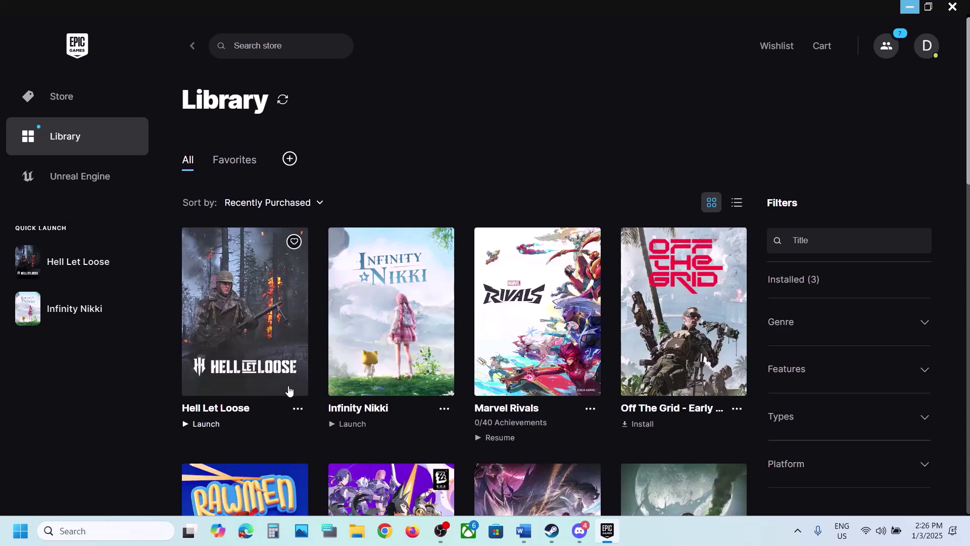
click(298, 408)
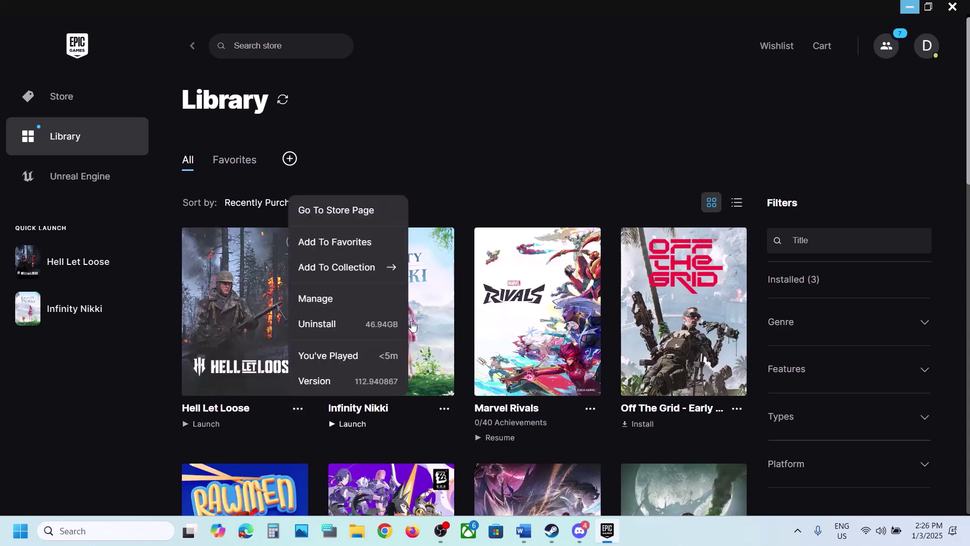
click(332, 303)
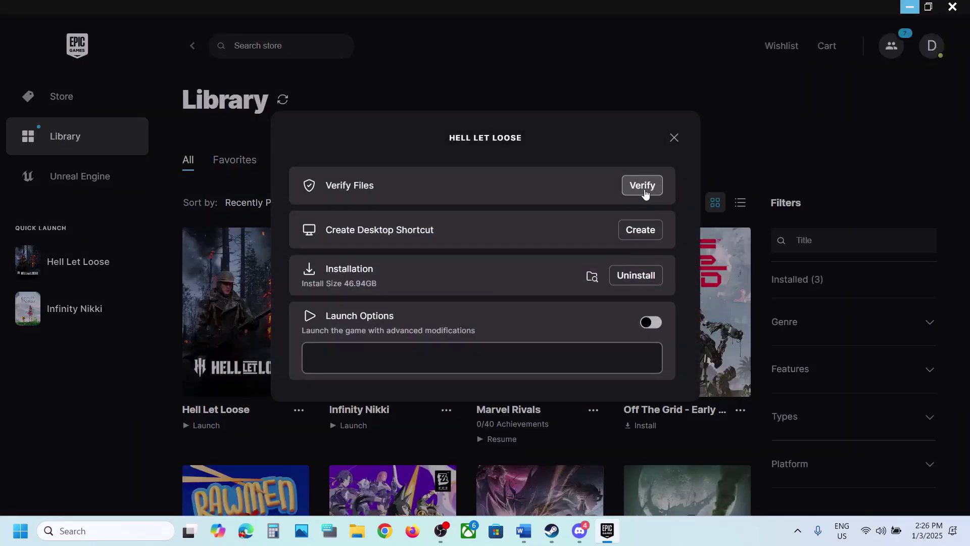
click(680, 143)
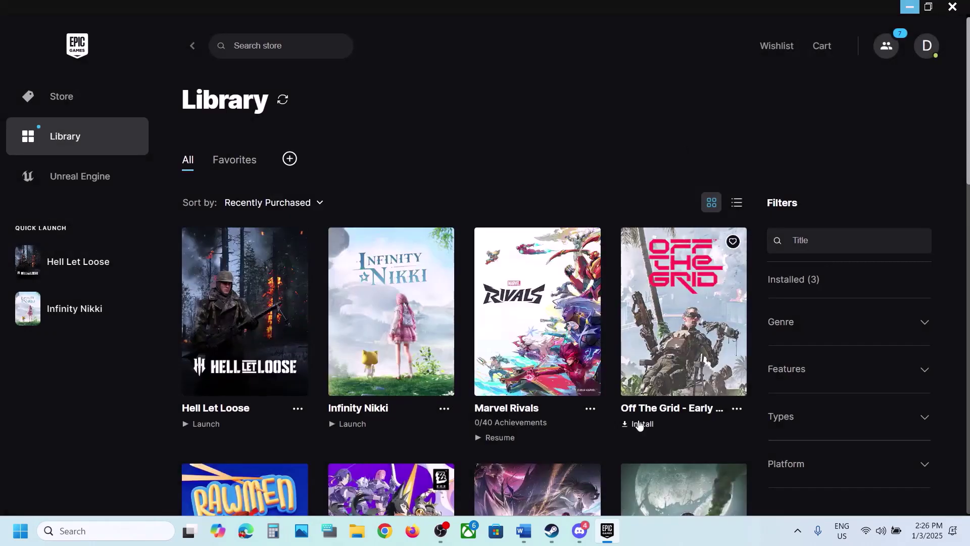
click(523, 531)
- Select 'Razer software' and 'Voicemeeter' in Step 8, then scroll down to Step 9
scroll(419, 368, down, 5)
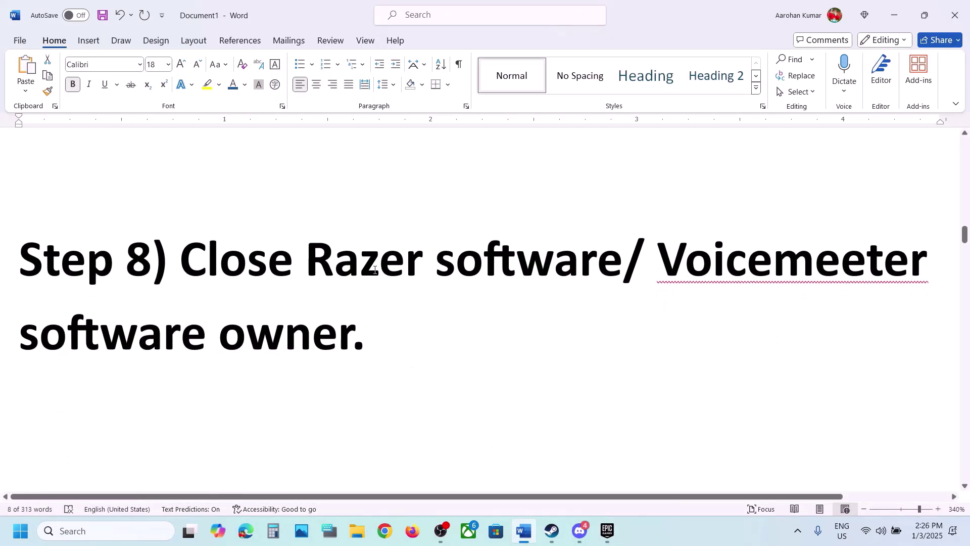
drag(312, 258, 584, 259)
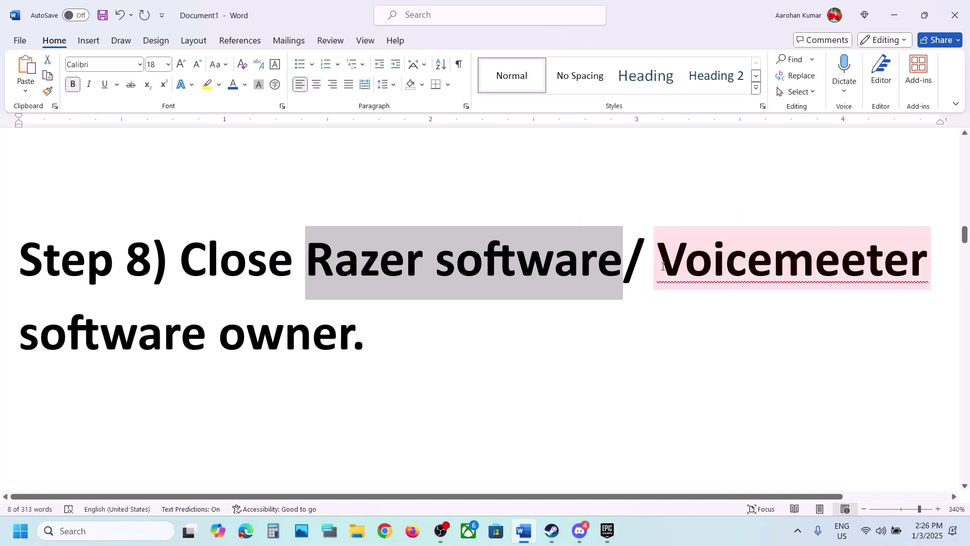
drag(658, 261, 956, 260)
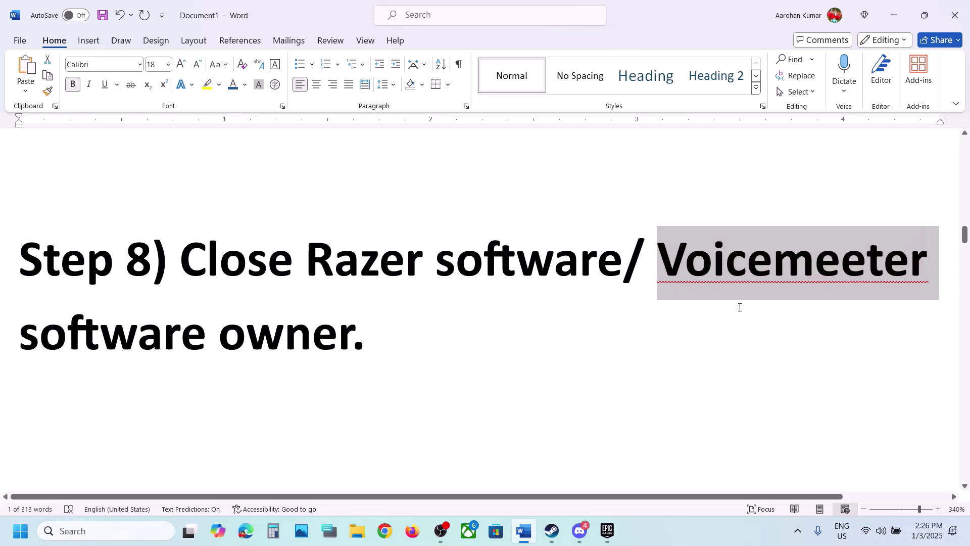
scroll(518, 316, down, 5)
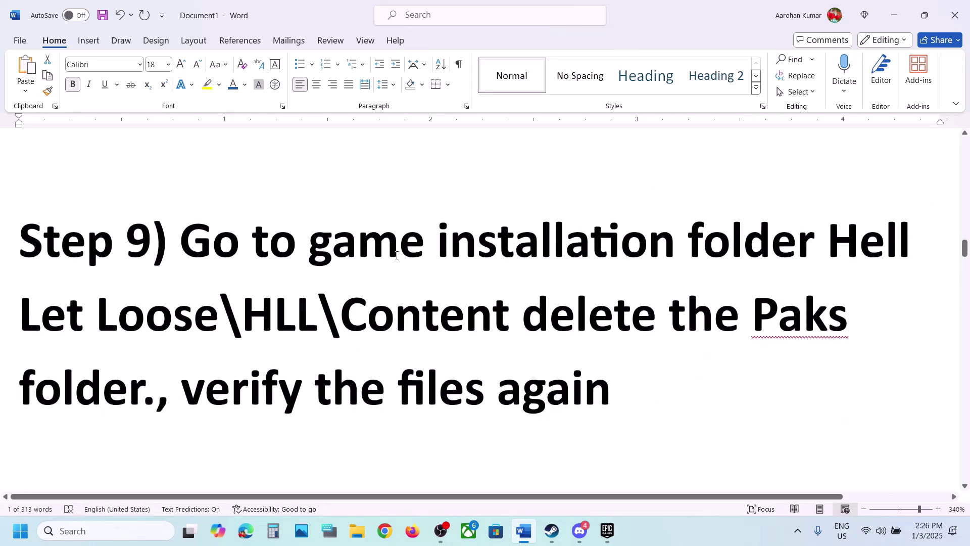